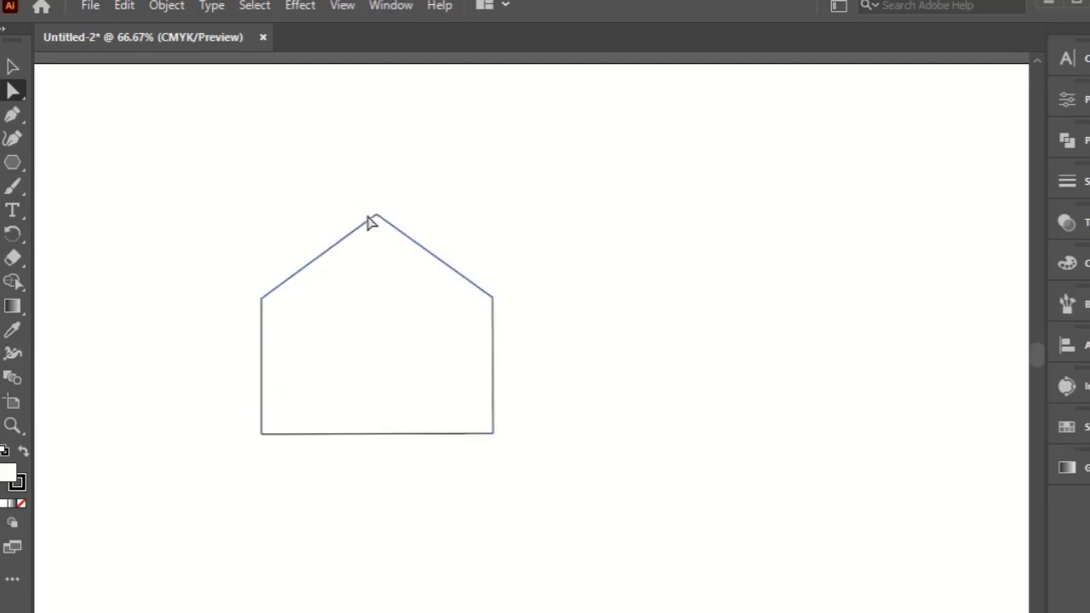
Extend the house outline downward and draw a closed roof strip along its left slope with the Pen tool.
left_click_drag(495, 436, 495, 470)
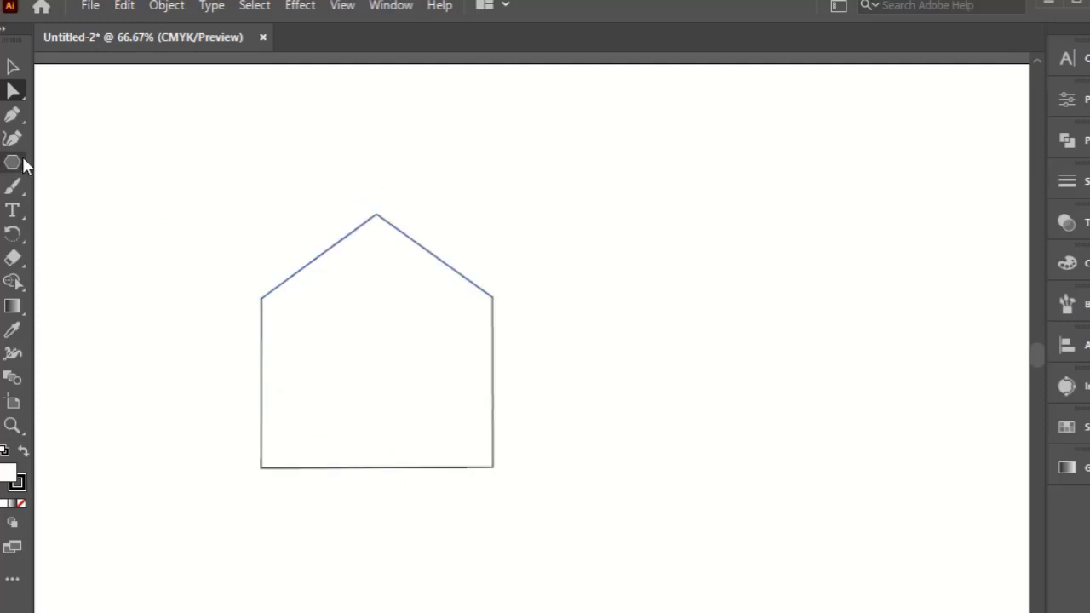
key("p")
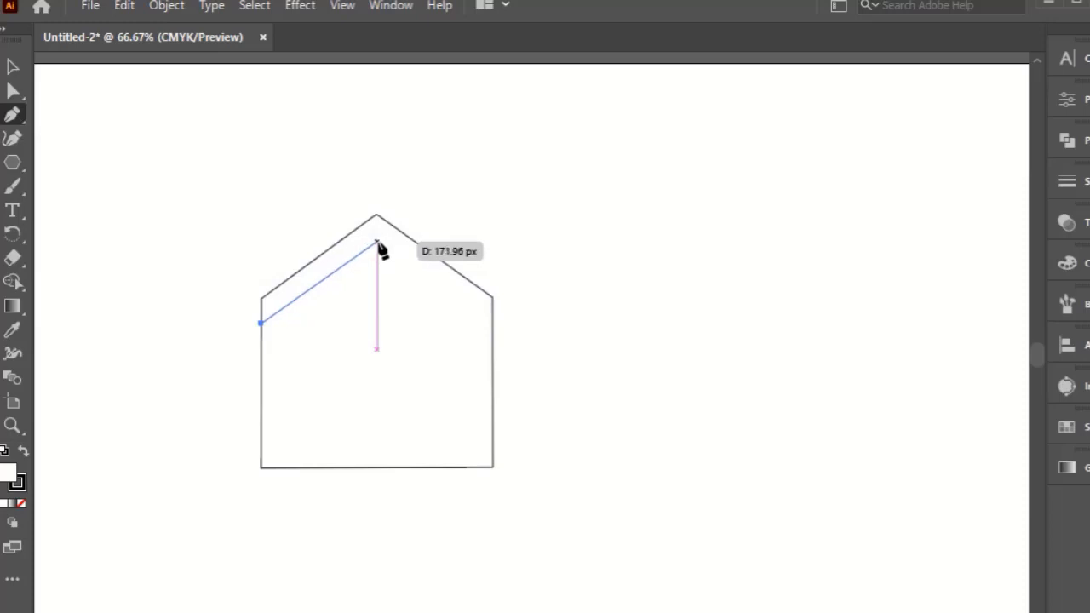
left_click(378, 216)
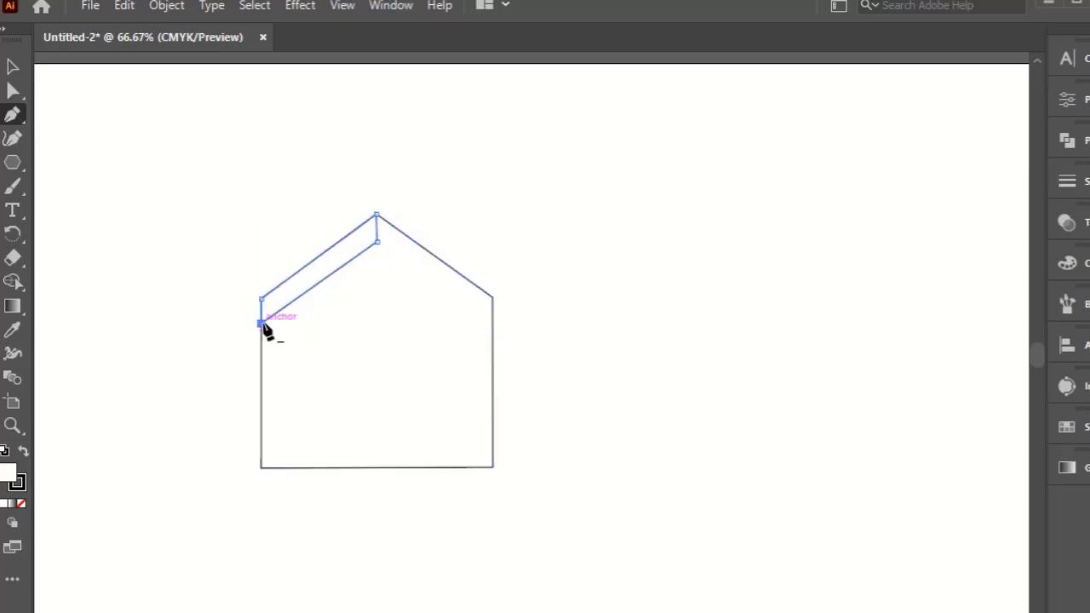
key("v")
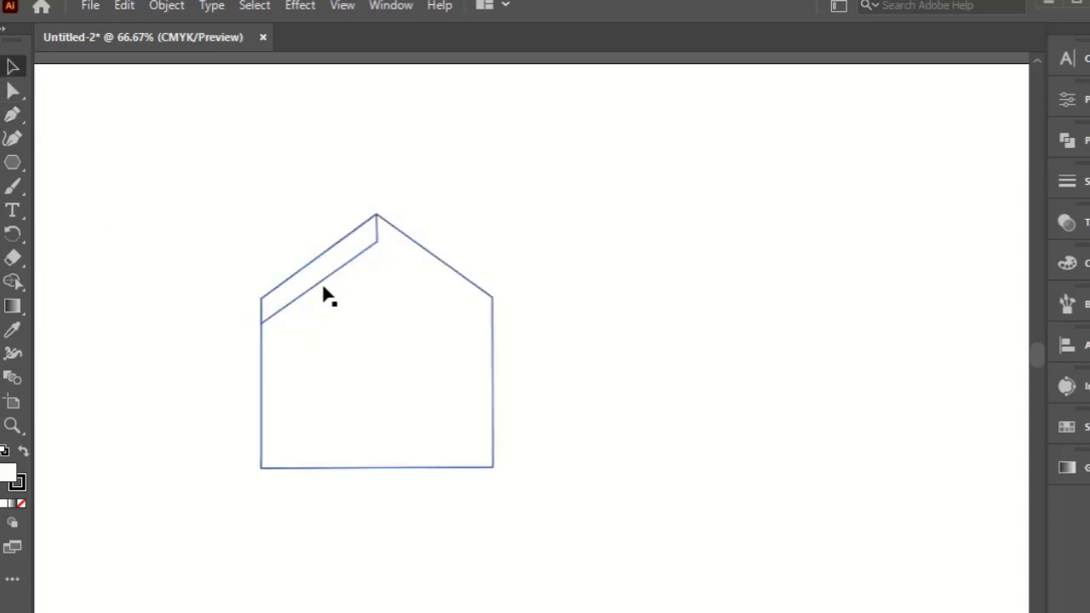
Make a mirrored copy of the left roof strip and place it along the right slope.
right_click(323, 289)
right_click(361, 226)
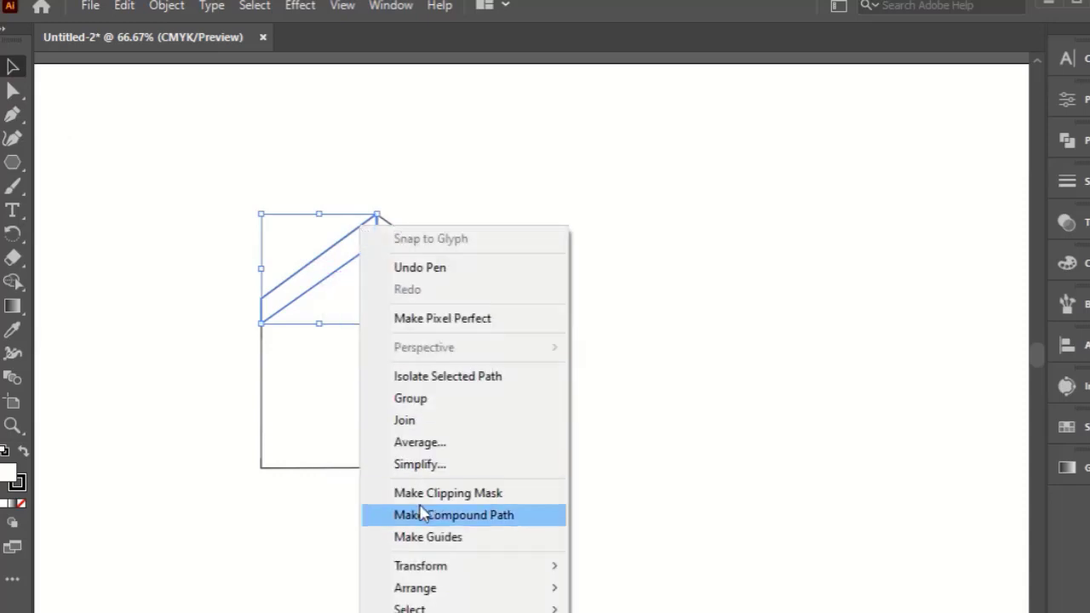
mouse_move(430, 565)
left_click(626, 612)
left_click(694, 424)
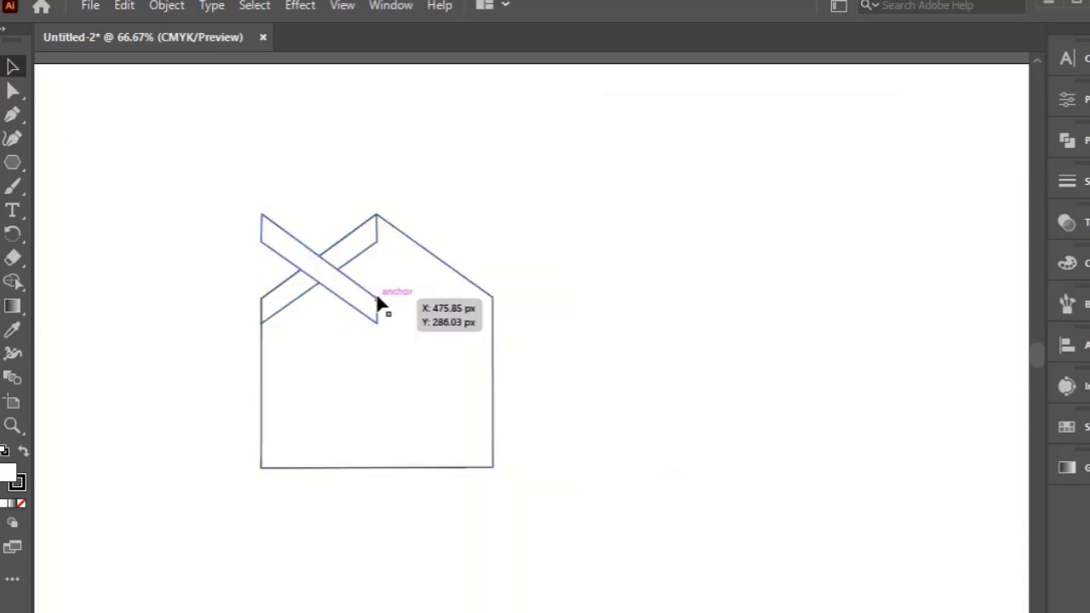
left_click_drag(374, 308, 490, 311)
Draw a small closed shape bridging the two roof strips at the ridge with the Pen tool.
key("shift+m")
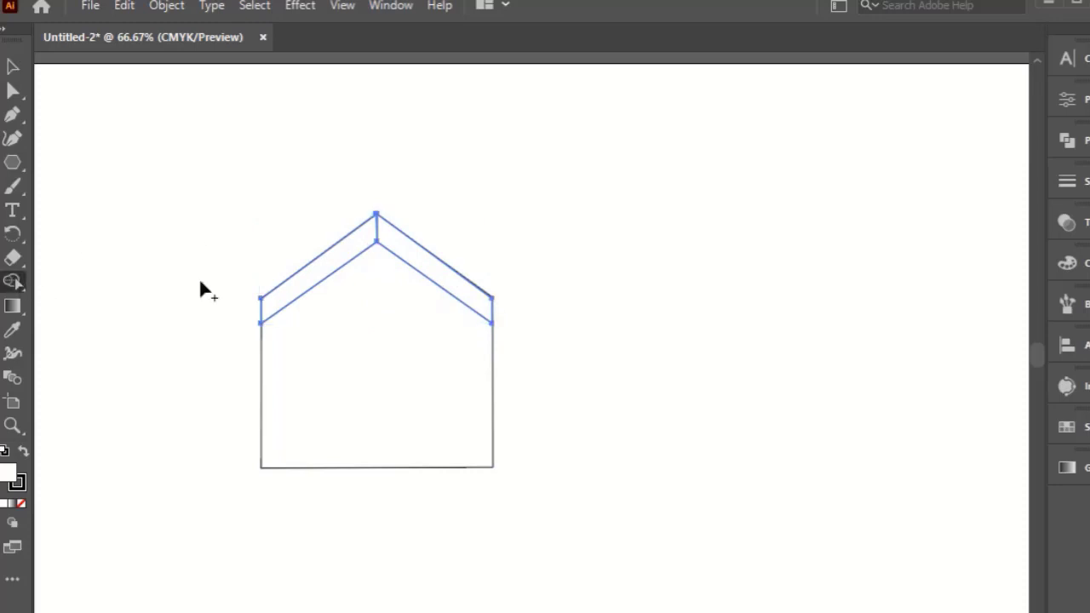
scroll(389, 247, "up", 3)
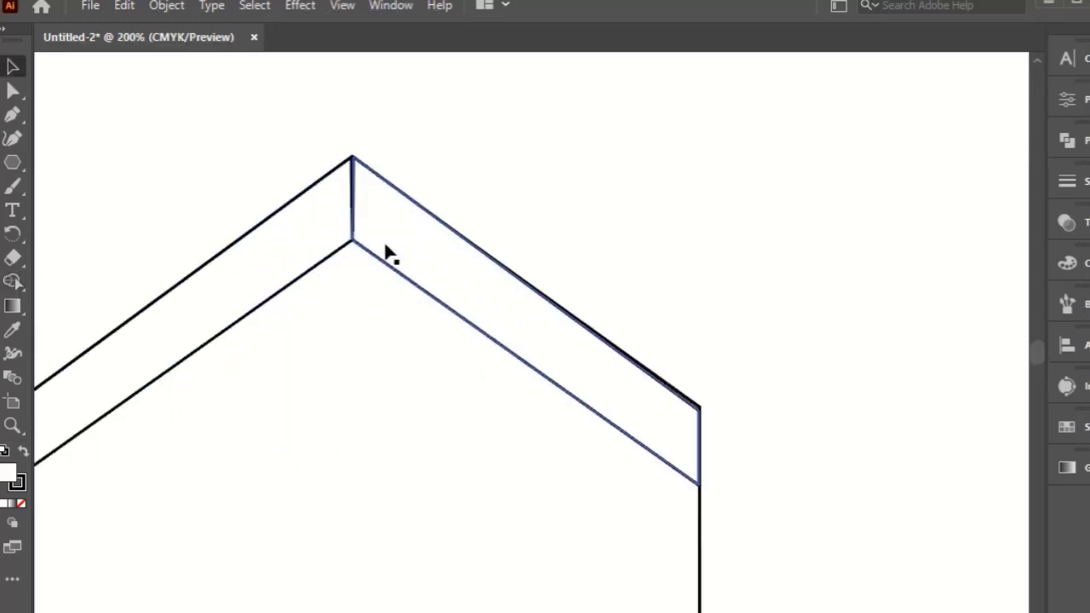
left_click(12, 115)
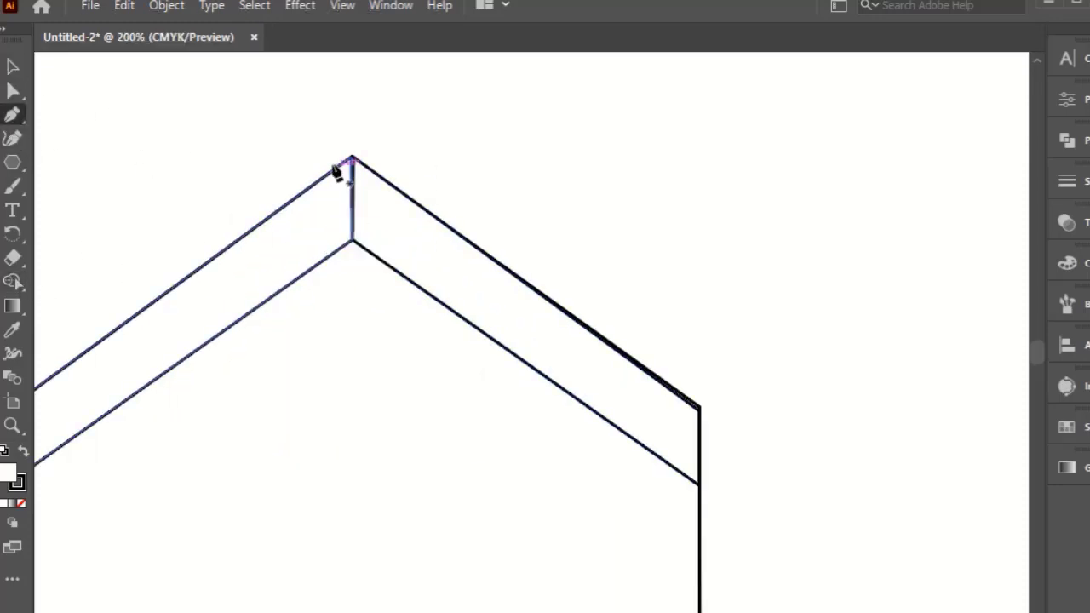
left_click(13, 90)
left_click(12, 114)
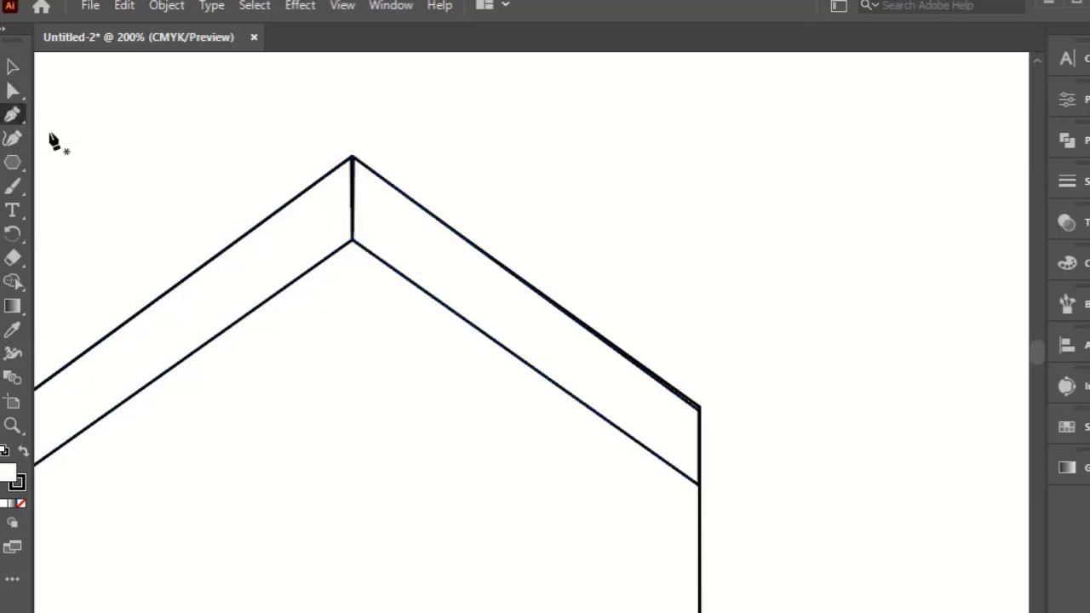
left_click(373, 254)
left_click(314, 216)
left_click(353, 158)
left_click(373, 173)
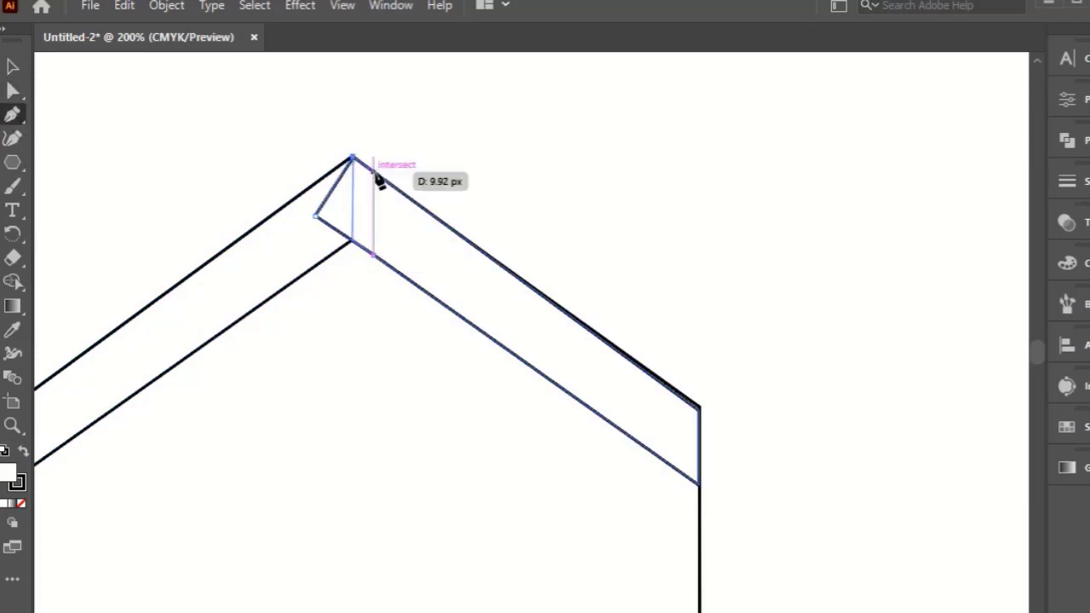
left_click(373, 255)
Select both roof strips and the bridging shape and merge them into one roof with the Shape Builder tool.
left_click(231, 245)
left_click(394, 268, "shift")
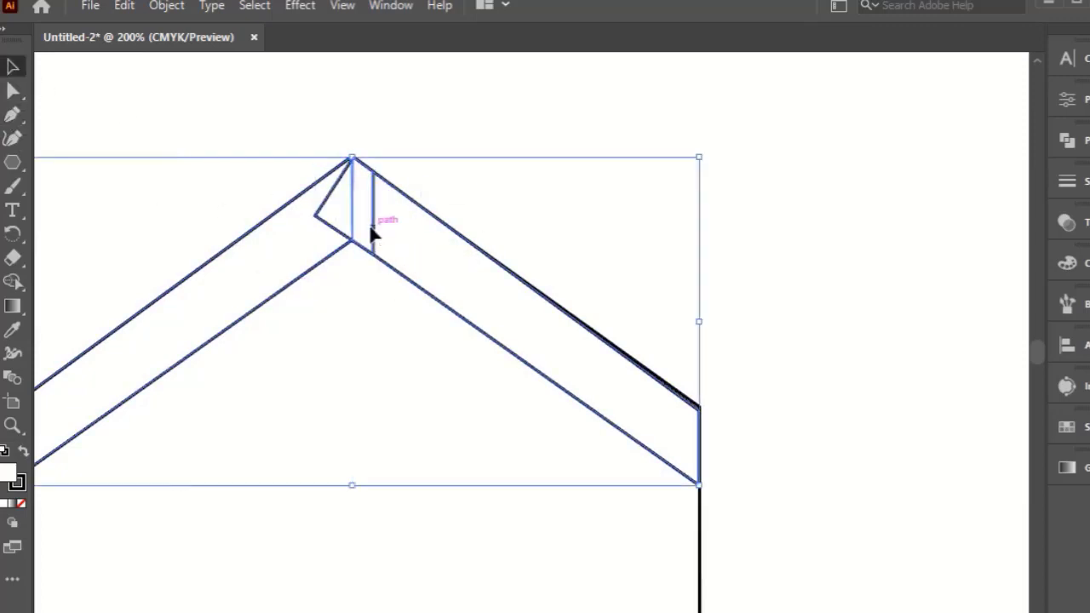
left_click(372, 230, "shift")
left_click(13, 282)
left_click_drag(384, 240, 300, 230)
left_click(13, 67)
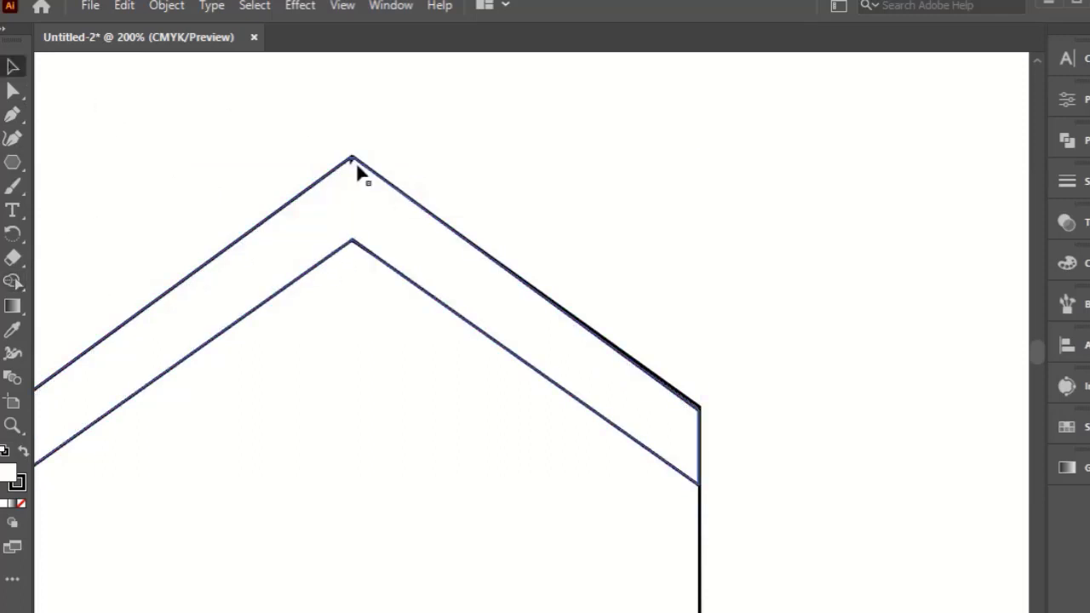
Straighten the notch at the roof peak by moving its stray anchor point up to the tip.
scroll(354, 162, "up", 6)
left_click(72, 96)
left_click(312, 169)
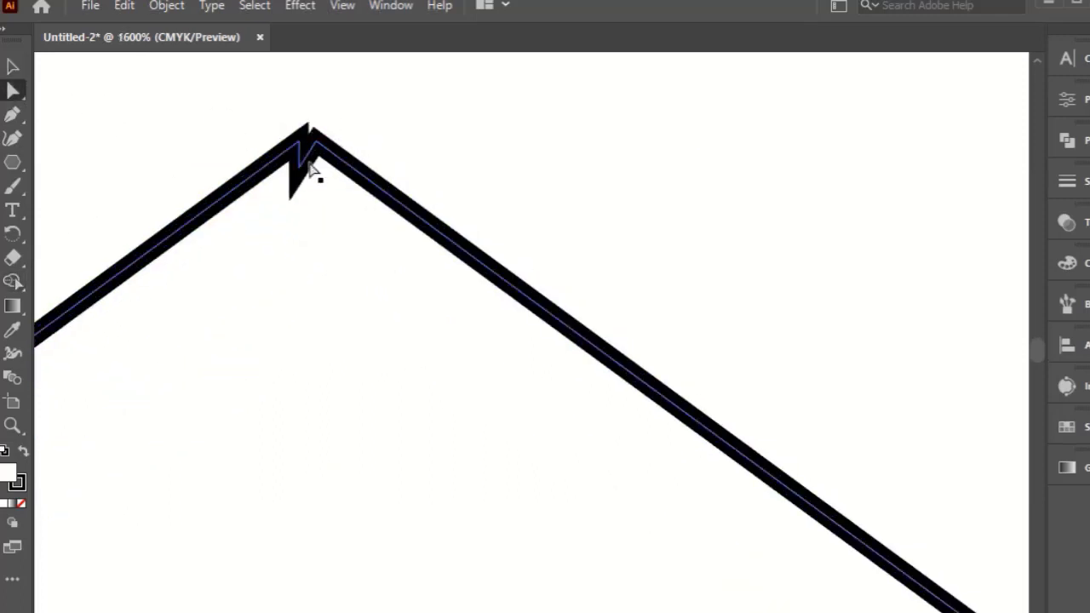
left_click_drag(305, 170, 308, 139)
left_click(380, 147)
scroll(380, 147, "down", 8)
Align the roof strip's upper corner at the right eave with the corner of the house outline.
left_click(13, 66)
left_click(13, 91)
scroll(566, 229, "up", 4)
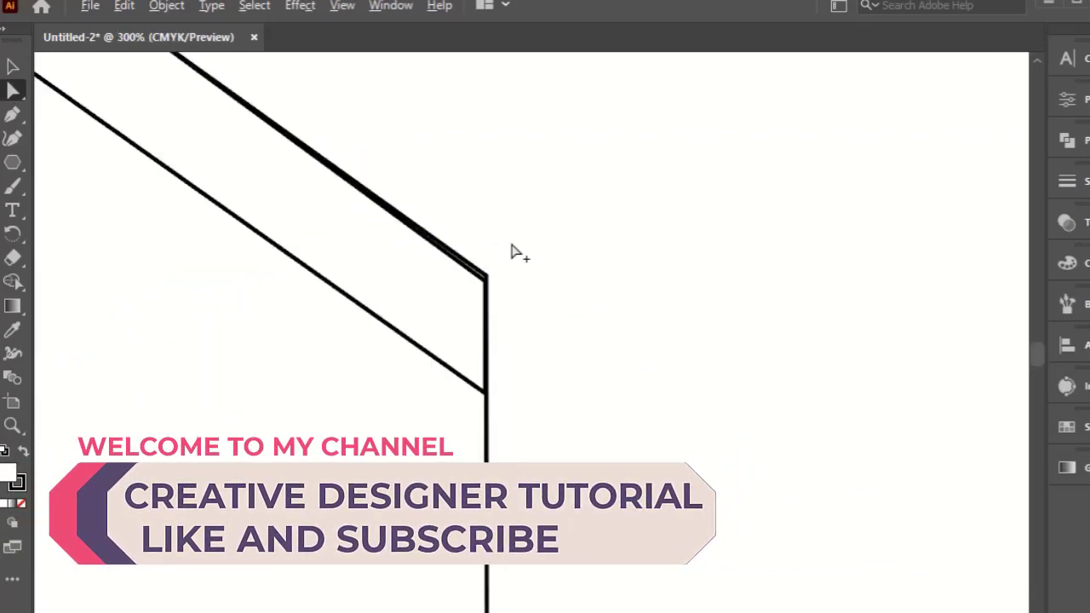
left_click(480, 294)
left_click_drag(481, 300, 479, 287)
scroll(533, 299, "down", 4)
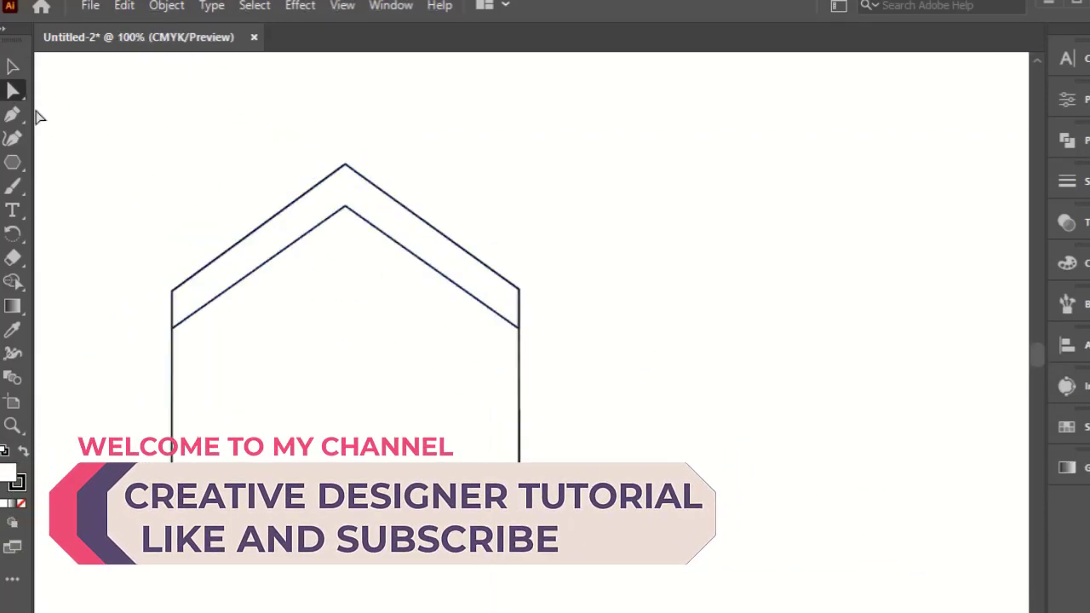
Draw a door rectangle standing on the house's base line in the left half and shift it slightly left.
scroll(171, 336, "down", 2)
left_click(13, 162)
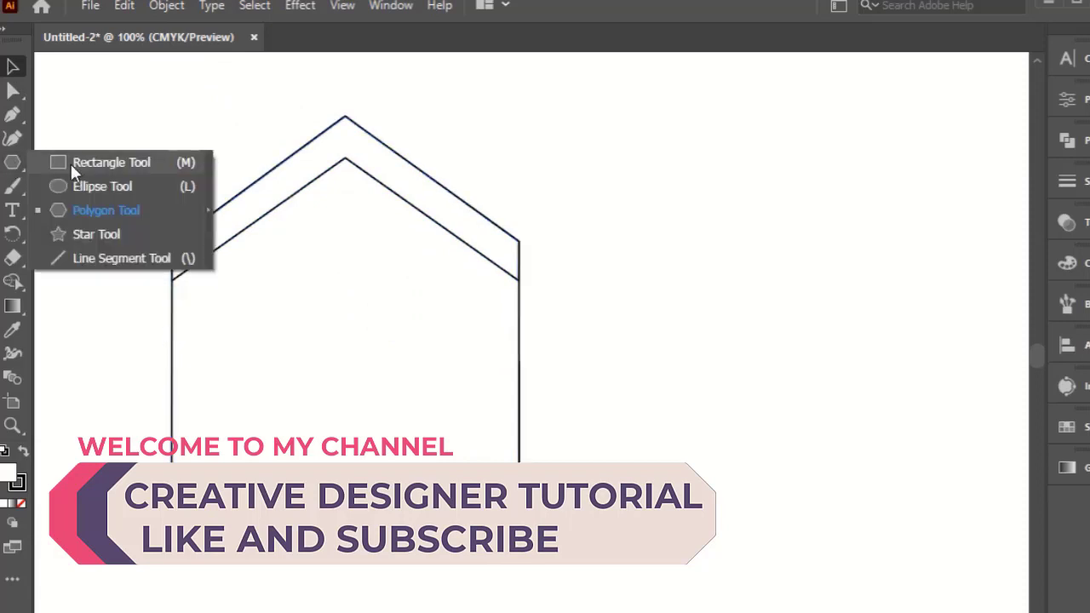
left_click(73, 161)
left_click_drag(236, 325, 357, 496)
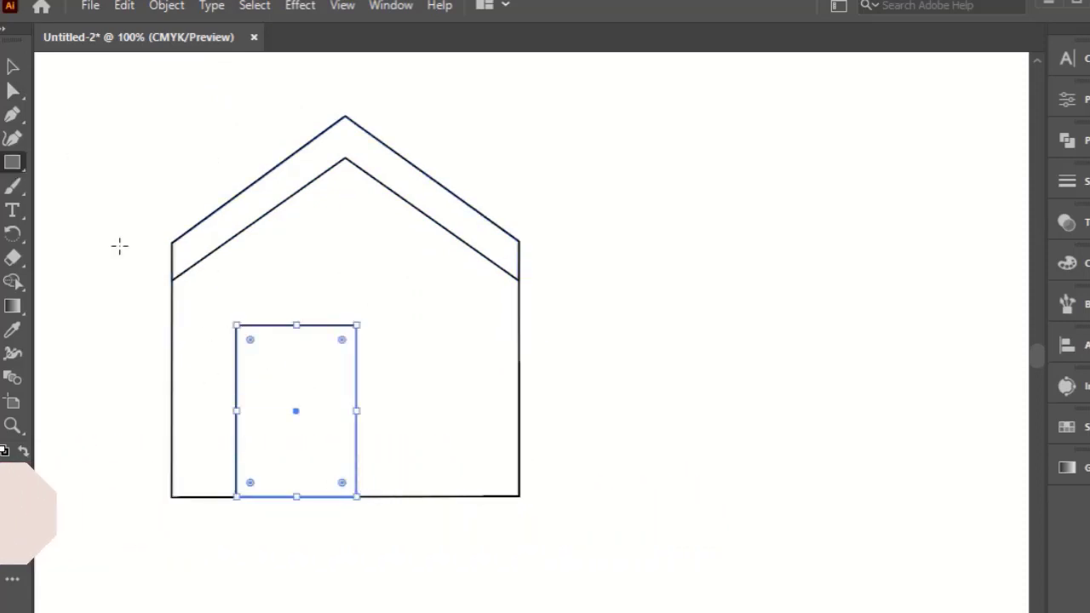
key("v")
left_click(79, 170)
left_click_drag(356, 351, 345, 352)
Copy the door rectangle to its right and shrink the copy to window size above the base line.
left_click_drag(345, 448, 500, 448)
left_click_drag(438, 503, 443, 419)
left_click_drag(502, 367, 467, 414)
Build the window to the right of the door as a two-by-two grid of square panes.
left_click(572, 426)
left_click(347, 391, "shift")
left_click(579, 416)
left_click(466, 411)
left_click(419, 368, "shift")
right_click(418, 368)
left_click(466, 488)
left_click(558, 464)
left_click(621, 413)
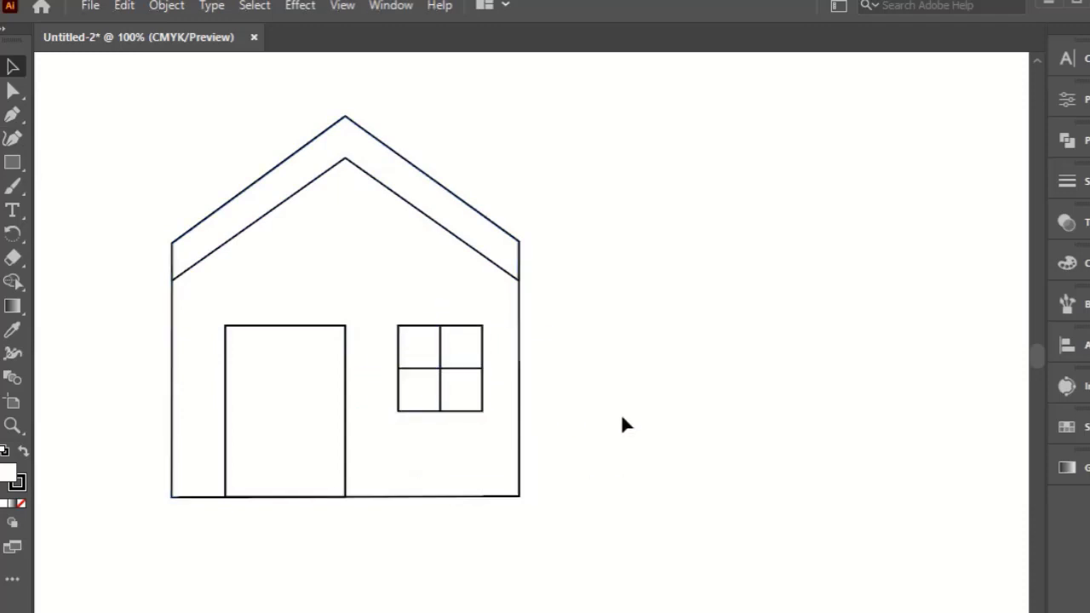
Place a copy of the four-pane window under the roof peak and scale it to about half size.
left_click(441, 386, "shift")
right_click(441, 388)
left_click(489, 536)
left_click(520, 529)
left_click_drag(460, 373, 356, 268)
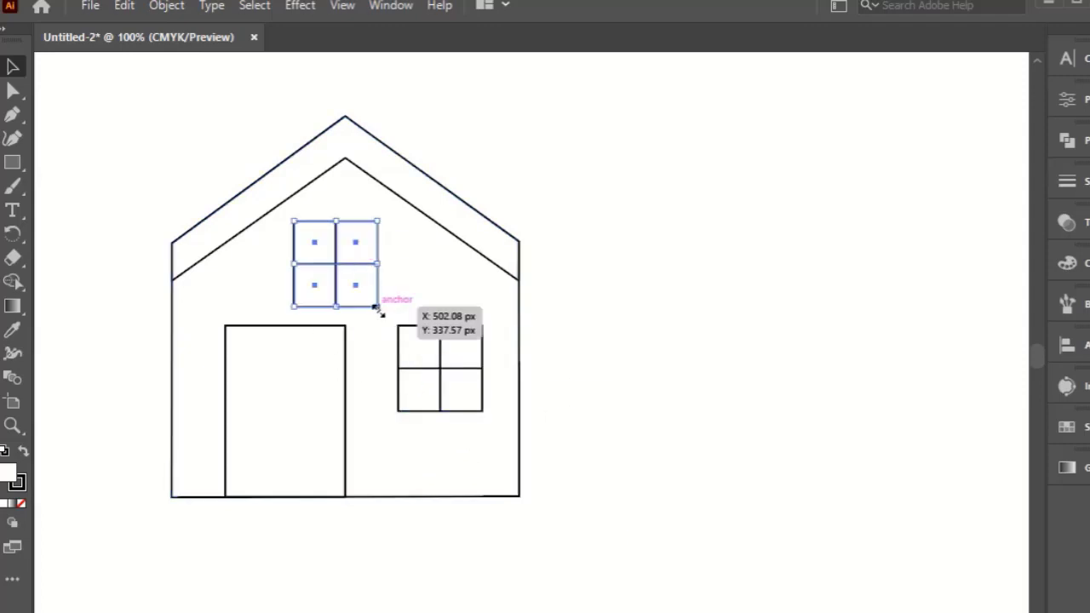
left_click_drag(378, 308, 363, 223)
left_click(633, 343)
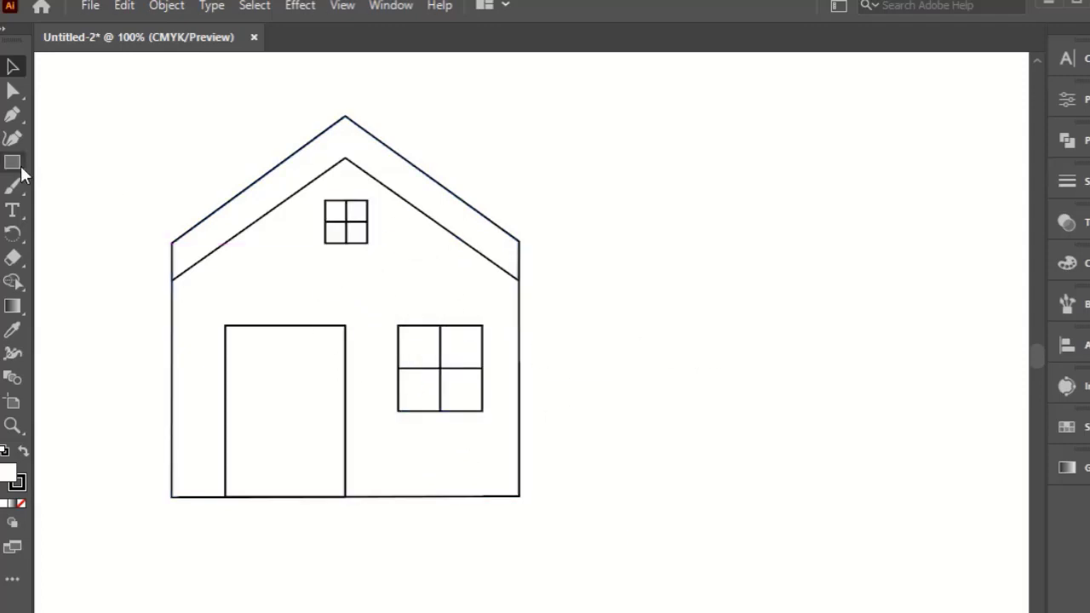
Draw a small circular doorknob near the door's left edge with the Ellipse tool.
left_click_drag(20, 166, 77, 202)
left_click_drag(233, 408, 249, 424)
scroll(356, 199, "down", 1)
scroll(355, 199, "down", 1)
scroll(287, 246, "up", 2)
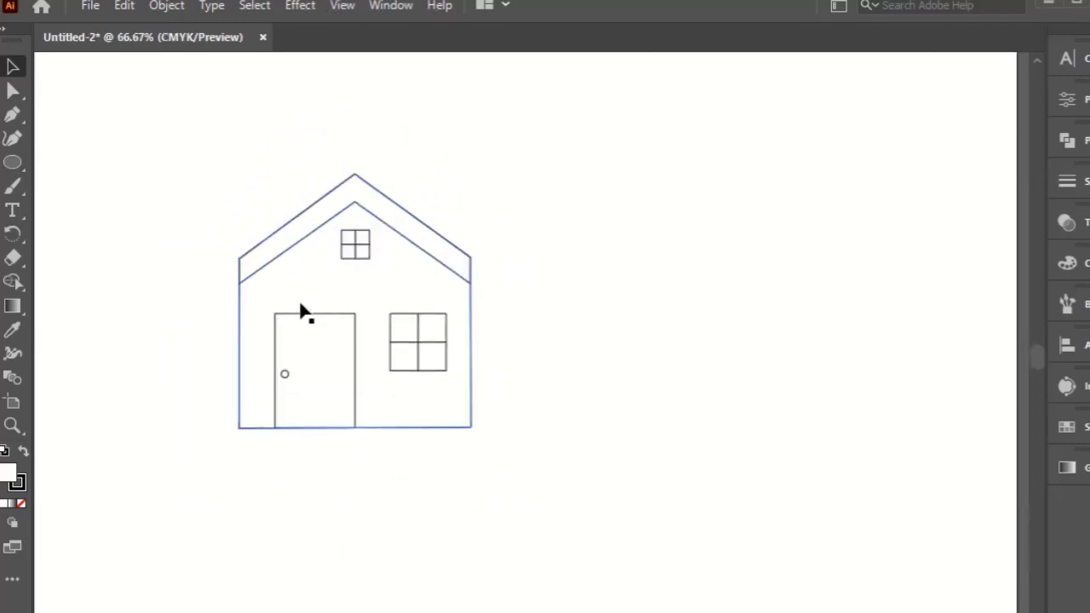
scroll(412, 335, "up", 1)
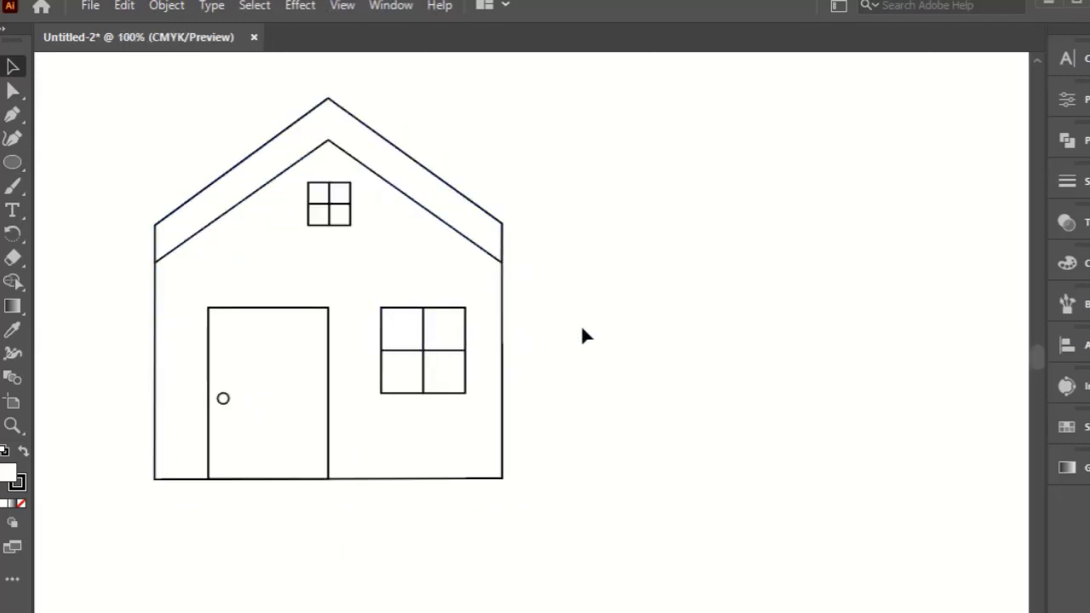
Narrow the door slightly by moving its right edge inward.
left_click(328, 342)
left_click_drag(329, 394, 315, 395)
left_click(583, 249)
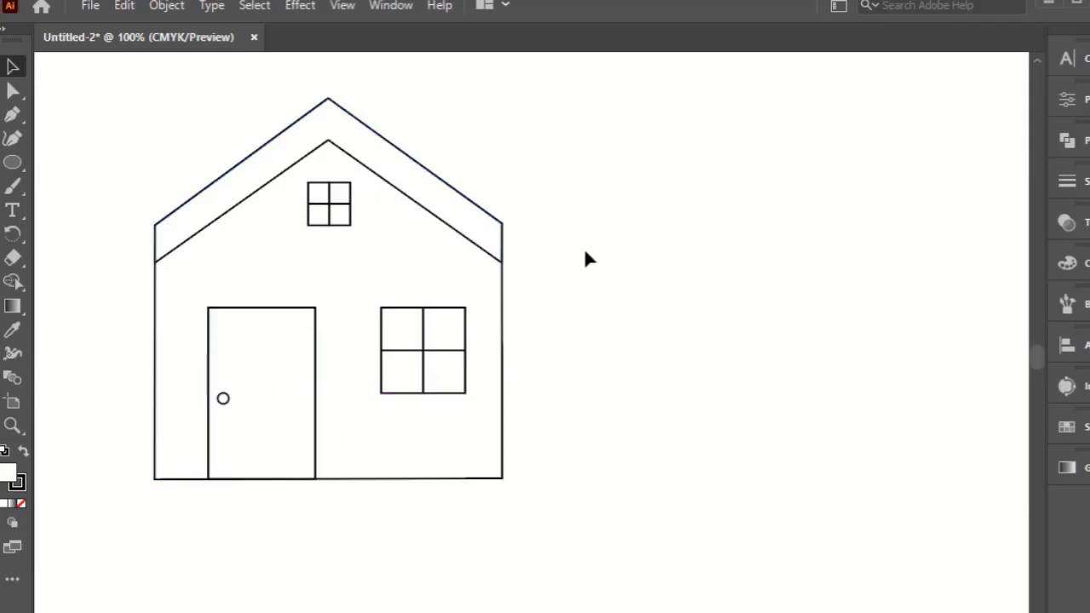
Draw a tall, narrow triangle to the left of the house with the Pen tool as a tree.
scroll(530, 175, "down", 1)
scroll(530, 183, "up", 2)
left_click(13, 114)
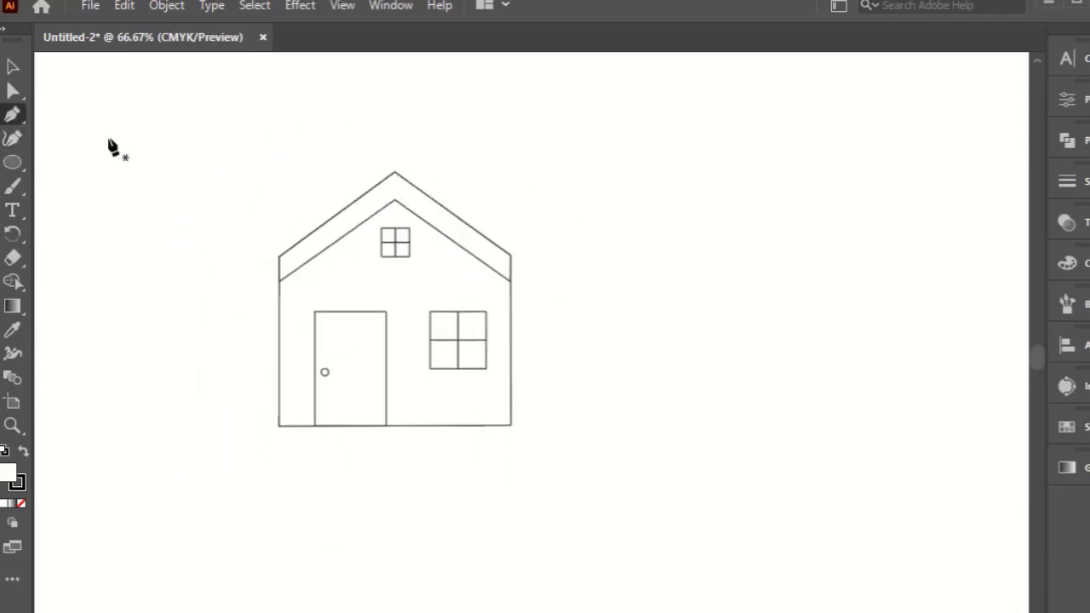
left_click(122, 146)
left_click(46, 385)
left_click(173, 385)
left_click(139, 146)
Move the tree triangle closer to the house, widen its base and shift its tip slightly left.
left_click(13, 67)
left_click_drag(170, 329, 220, 330)
left_click(15, 92)
left_click_drag(223, 385, 241, 385)
left_click_drag(112, 385, 100, 385)
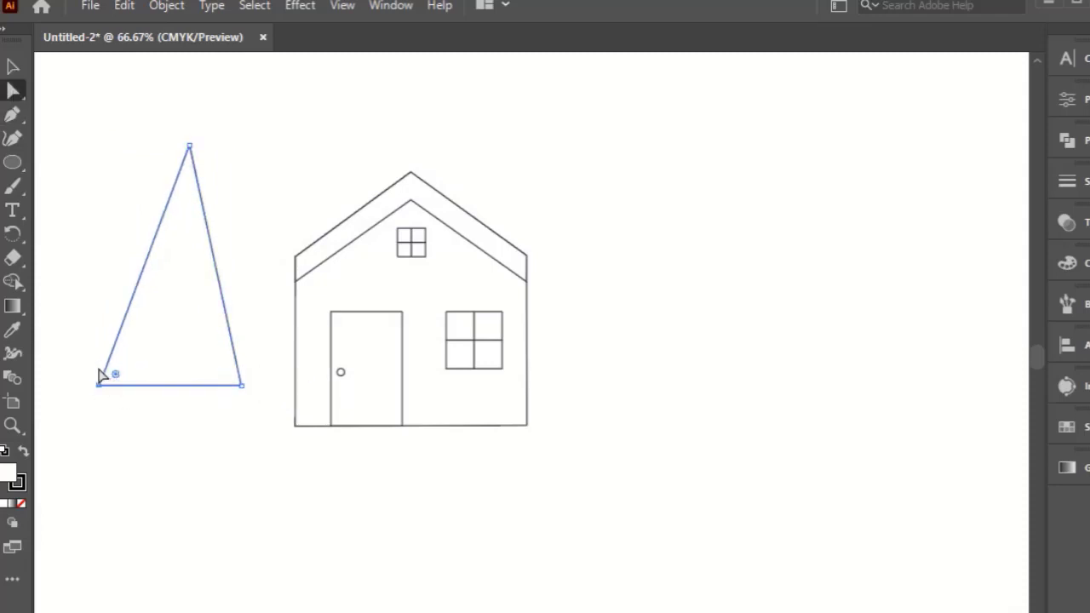
left_click_drag(189, 146, 183, 146)
left_click(236, 196)
Give the tree triangle a solid black fill and no stroke.
left_click(13, 68)
left_click(219, 306)
left_click(23, 454)
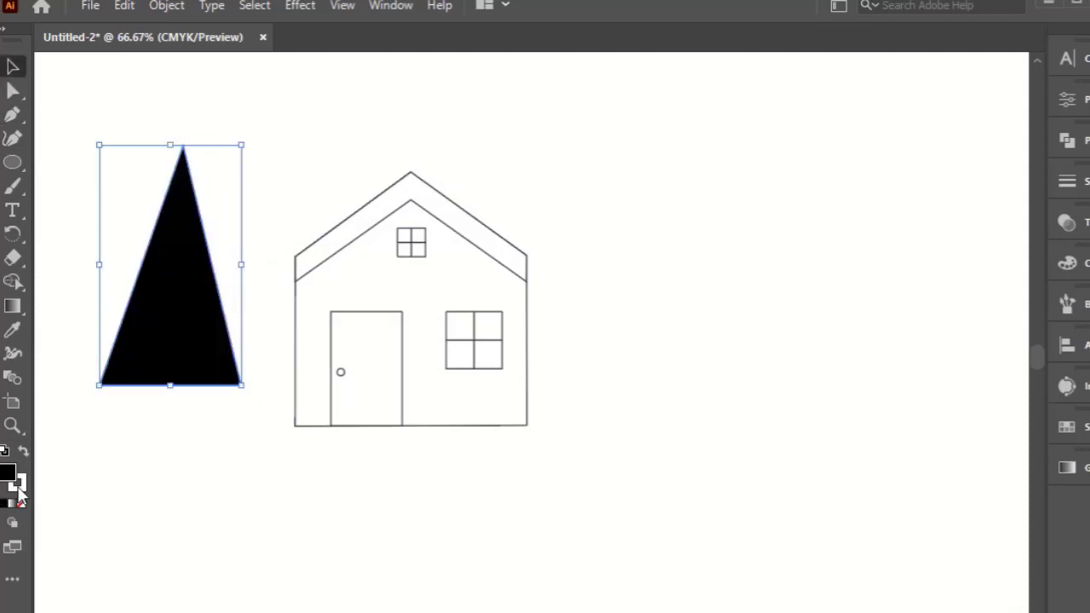
left_click(19, 486)
left_click(21, 504)
Roughen both slanted sides of the black tree into jagged edges with a distortion brush.
left_click(13, 281)
left_click(94, 280)
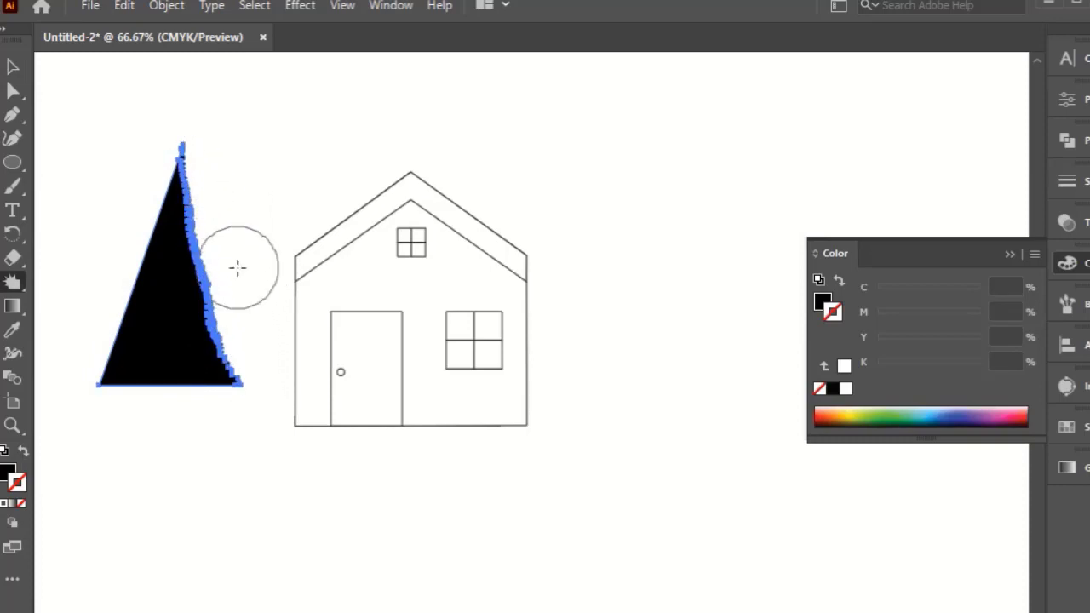
left_click_drag(77, 347, 108, 279)
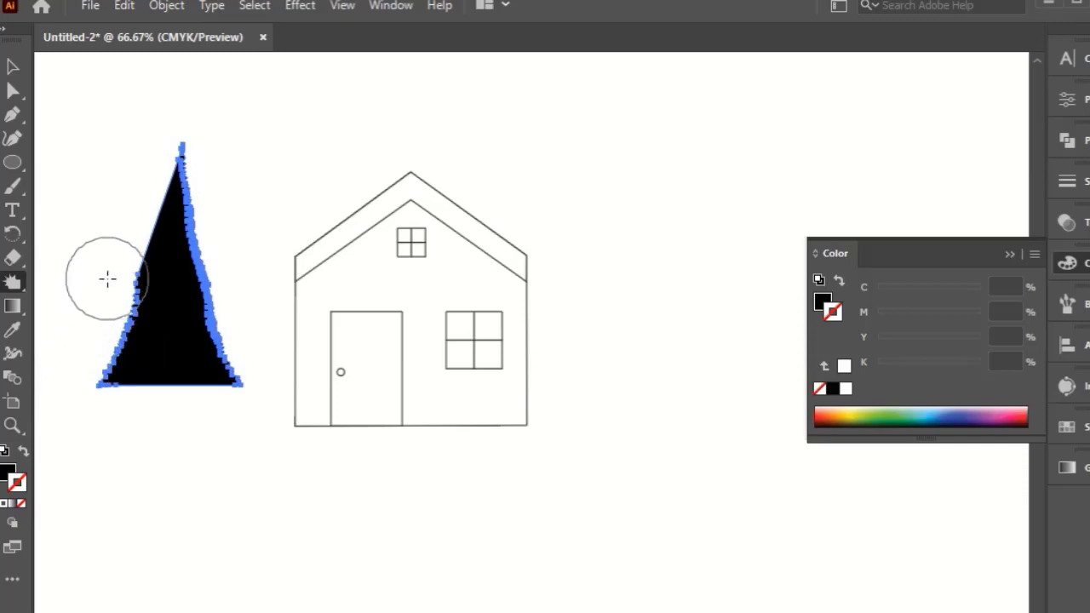
left_click_drag(131, 199, 141, 182)
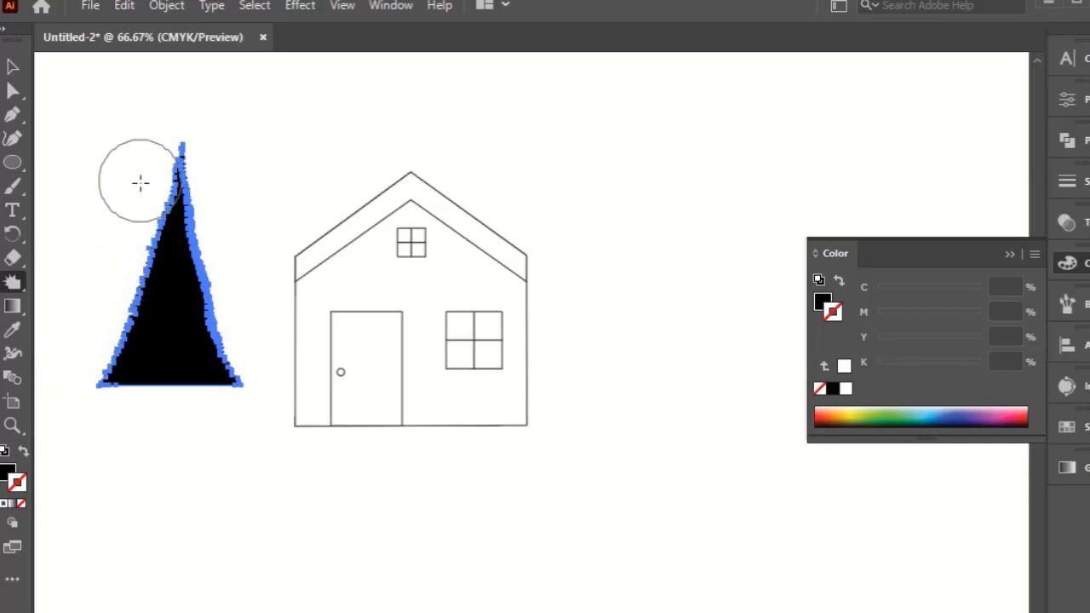
Move the tree beside the house so that its base lines up with the house's base line.
left_click(13, 66)
left_click(199, 158)
key("ctrl+minus")
left_click_drag(178, 387, 210, 421)
scroll(263, 479, "down", 1)
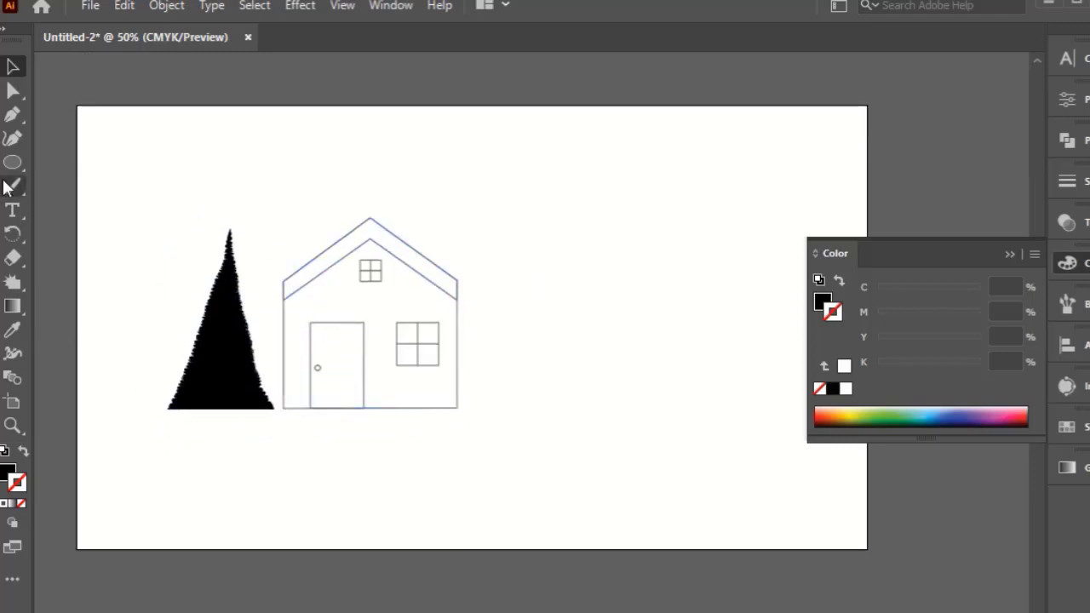
Draw a wide ground rectangle below the tree and house and fill it with a bright blue swatch.
left_click_drag(13, 162, 51, 161)
left_click_drag(133, 409, 574, 467)
left_click(13, 69)
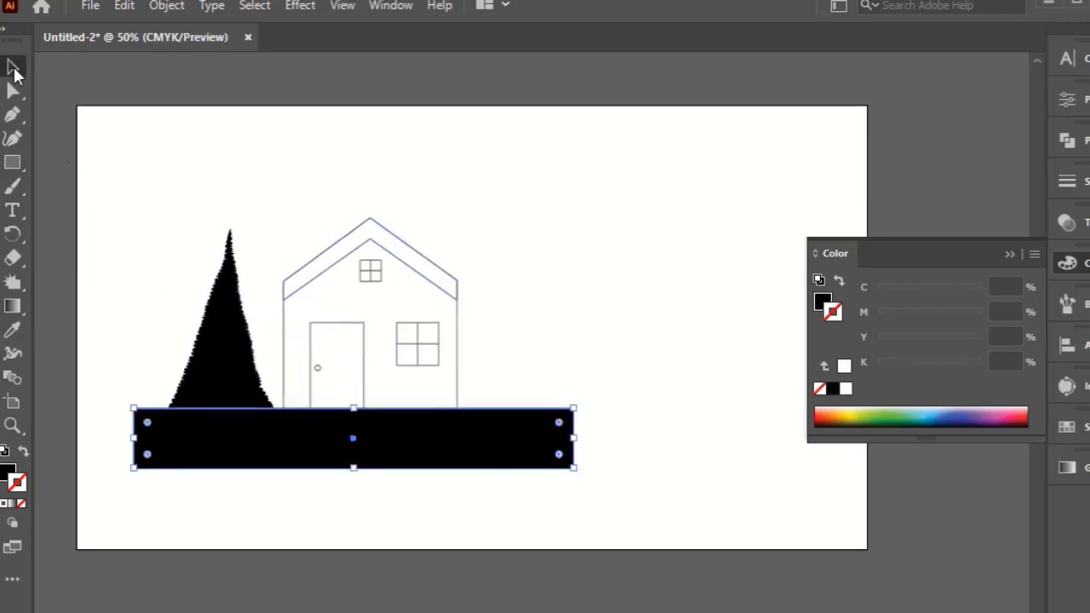
left_click(1067, 426)
left_click(930, 494)
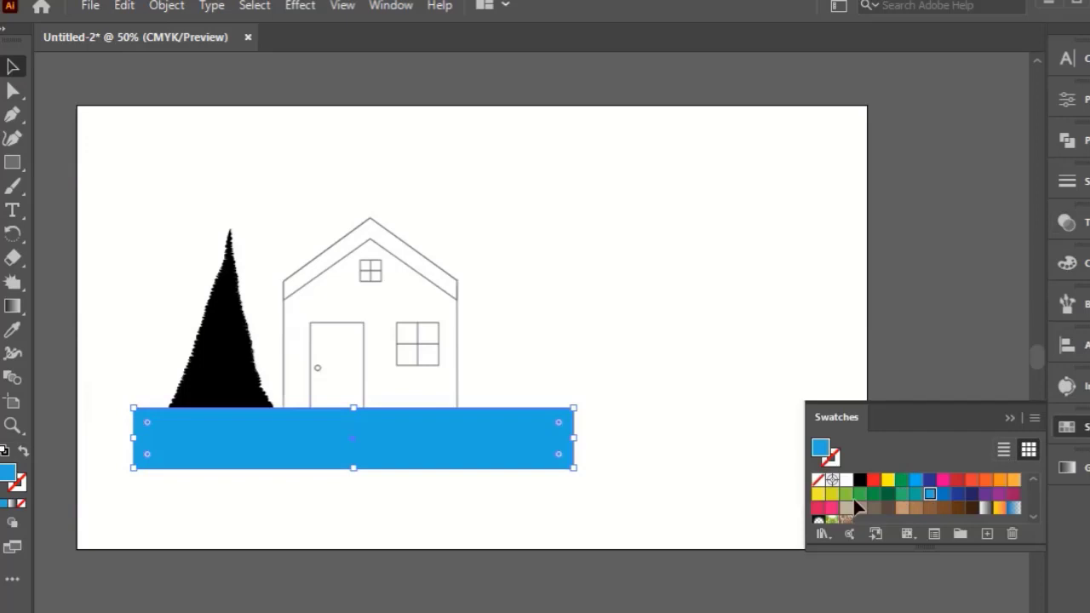
Try a muted light blue fill on the ground rectangle.
double_click(7, 473)
left_click_drag(352, 269, 341, 282)
left_click(722, 247)
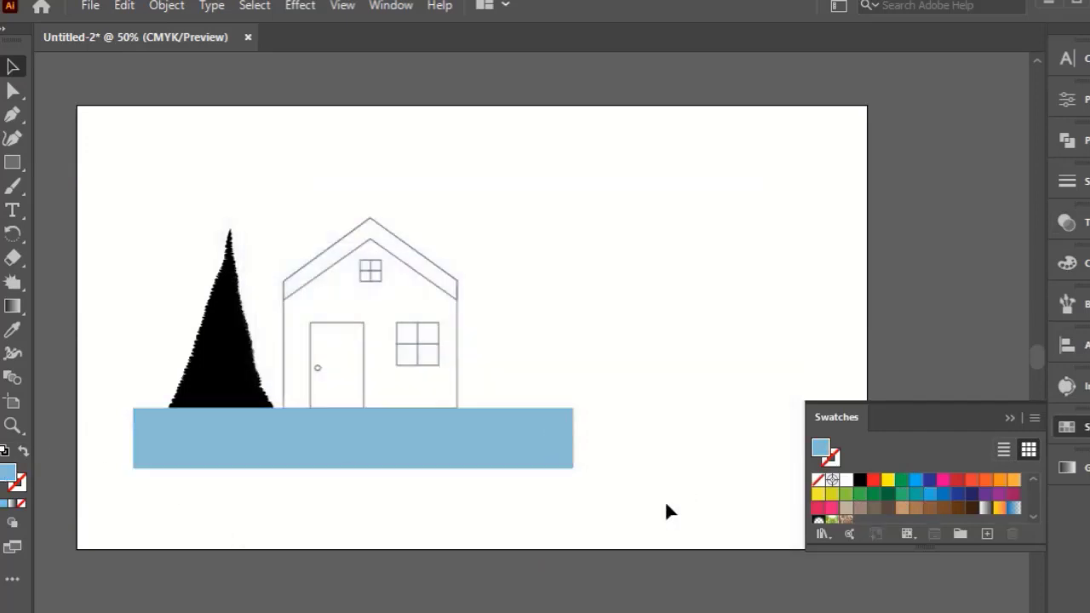
key("ctrl+z")
Recolour the ground rectangle with a light sky blue fill.
double_click(6, 474)
left_click(390, 255)
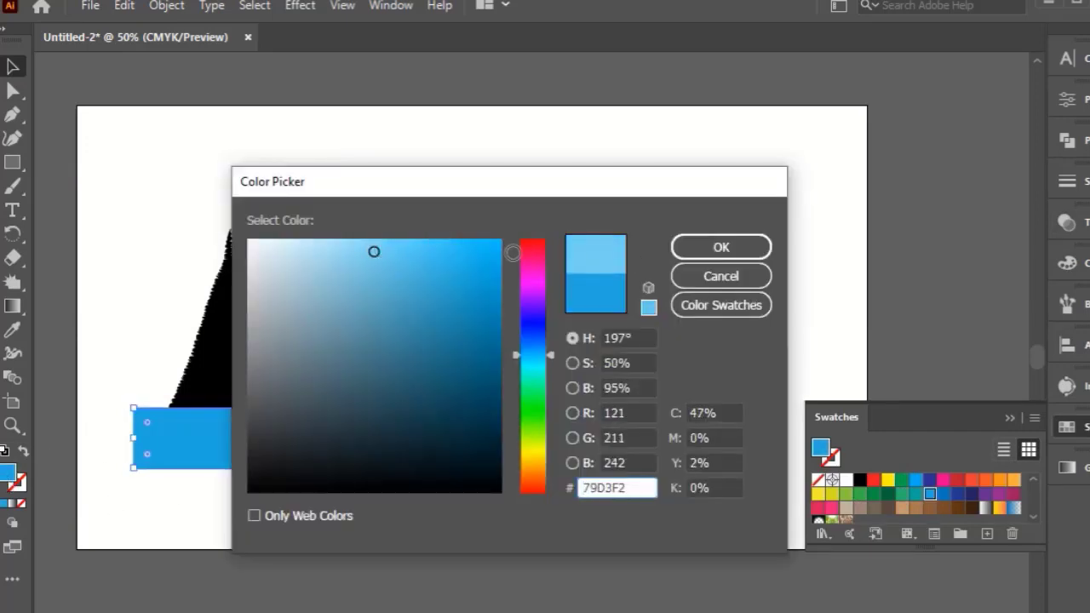
left_click_drag(374, 252, 351, 254)
left_click(686, 255)
left_click(496, 521)
Add two smaller copies of the tree on the ground line, one on each side of the large tree.
scroll(286, 367, "up", 1)
left_click_drag(222, 402, 175, 400)
left_click_drag(225, 184, 185, 296)
left_click(130, 504)
scroll(356, 519, "down", 1)
scroll(356, 518, "down", 1)
scroll(256, 465, "up", 1)
left_click(159, 376)
left_click_drag(149, 368, 295, 374)
left_click_drag(329, 295, 317, 313)
Copy the large tree and the small tree next to the house onto the ground line on the house's other side.
left_click_drag(241, 375, 652, 375)
left_click(753, 417)
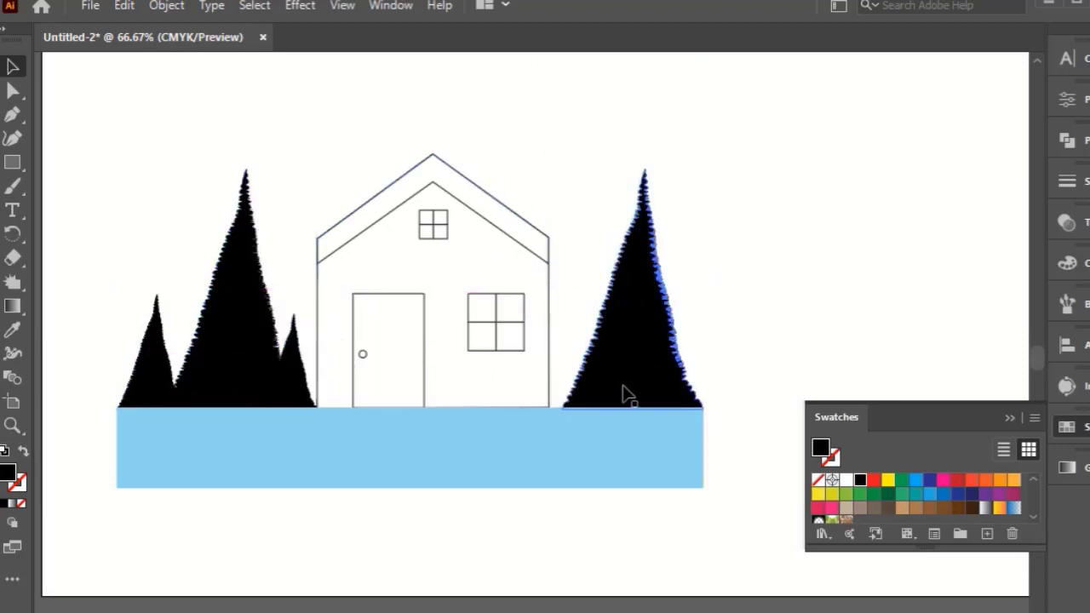
left_click_drag(278, 388, 571, 389)
Fill the house wall with the yellow-to-red gradient swatch and the roof with a dark red swatch.
left_click(547, 287)
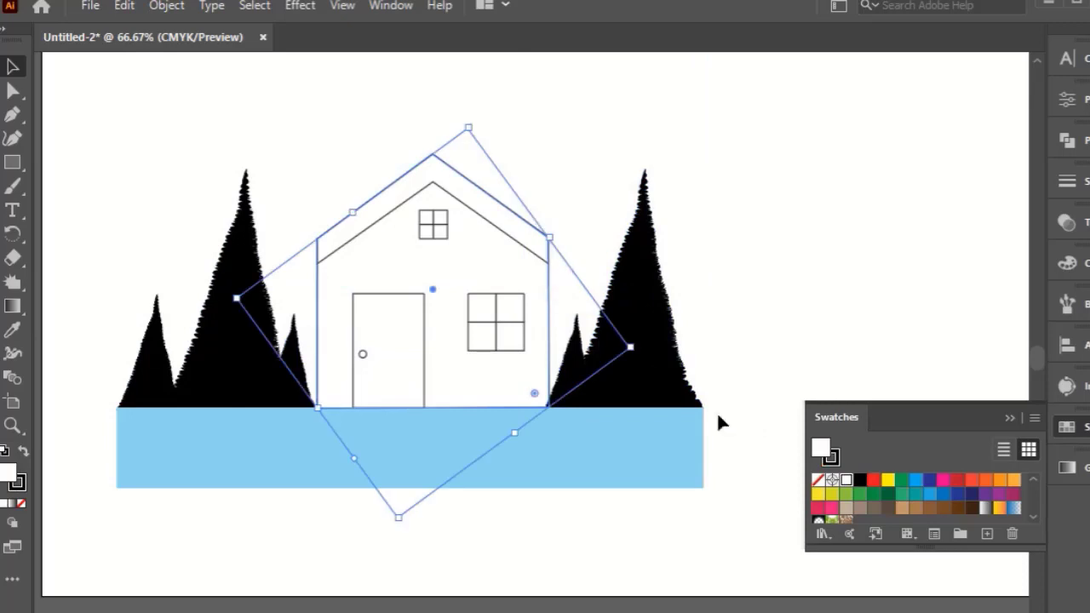
left_click(1000, 508)
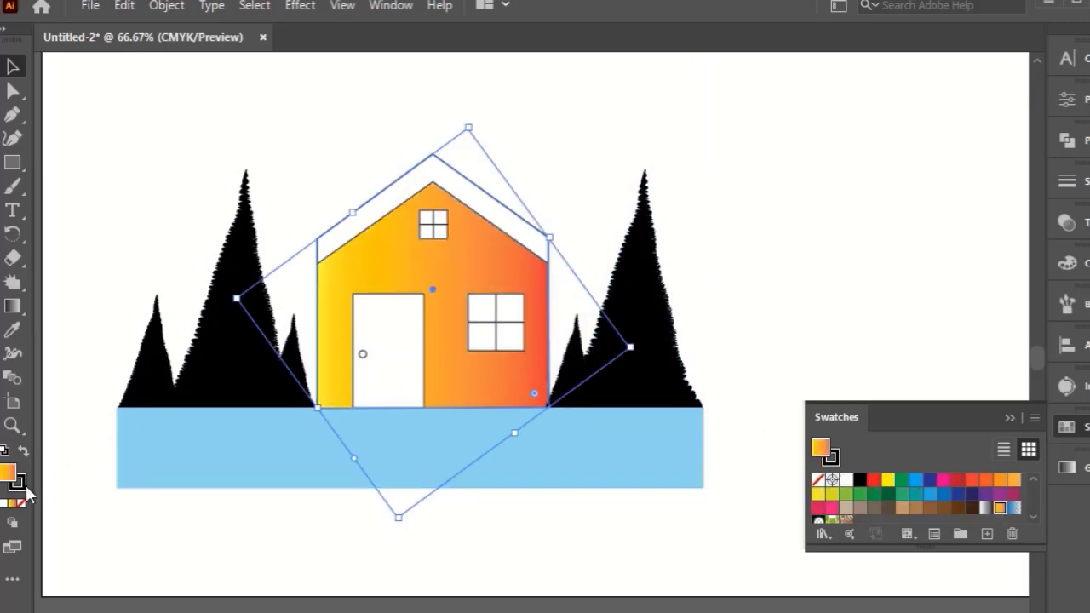
left_click(358, 219)
left_click(874, 481)
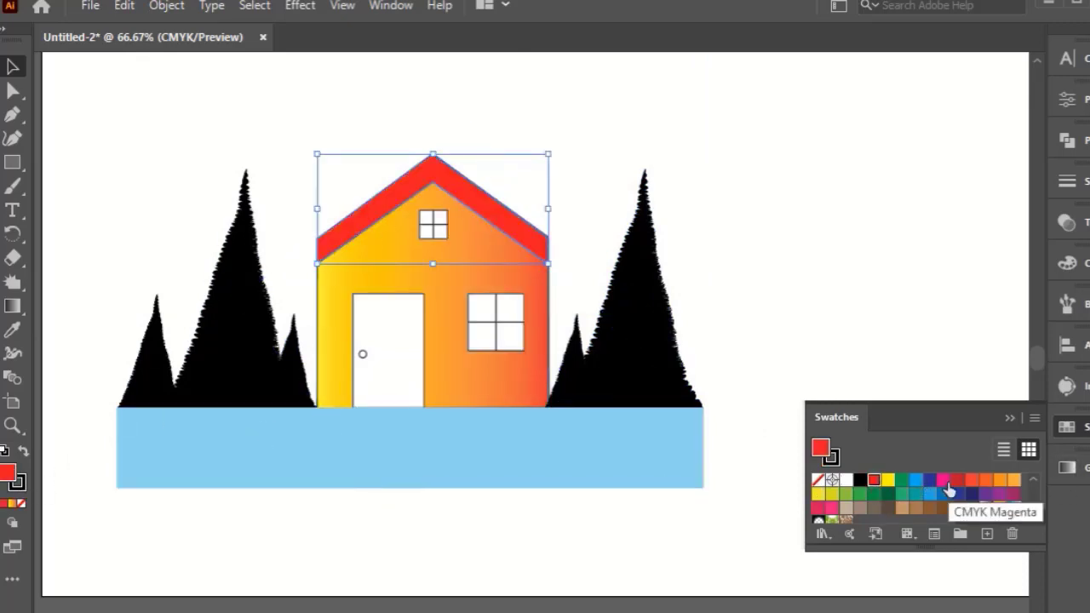
left_click(957, 481)
left_click(820, 337)
Fill the four panes of the large window with light blue.
left_click(488, 310)
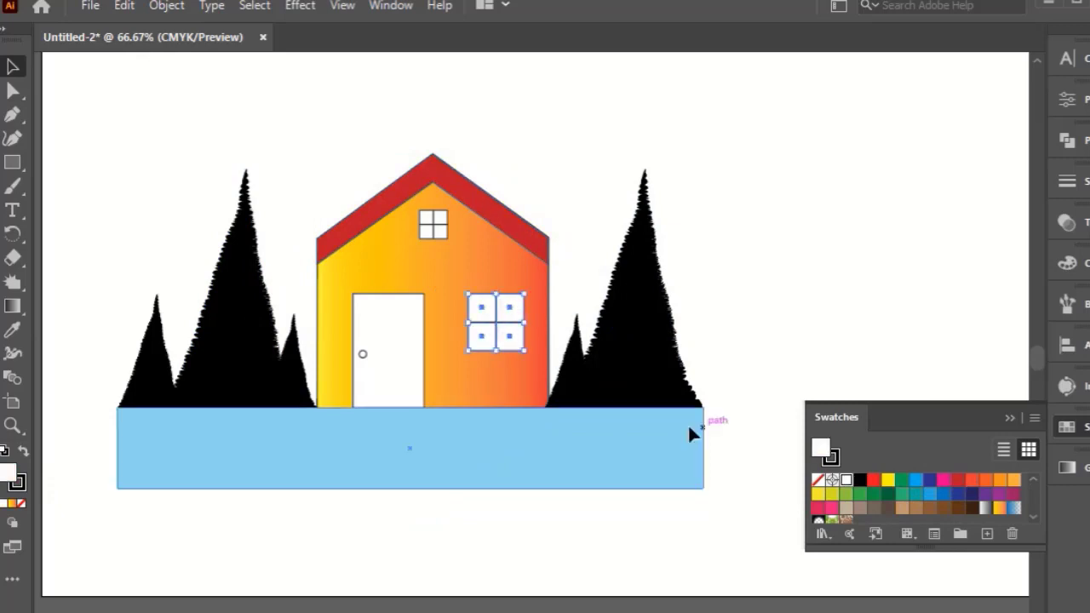
left_click(930, 494)
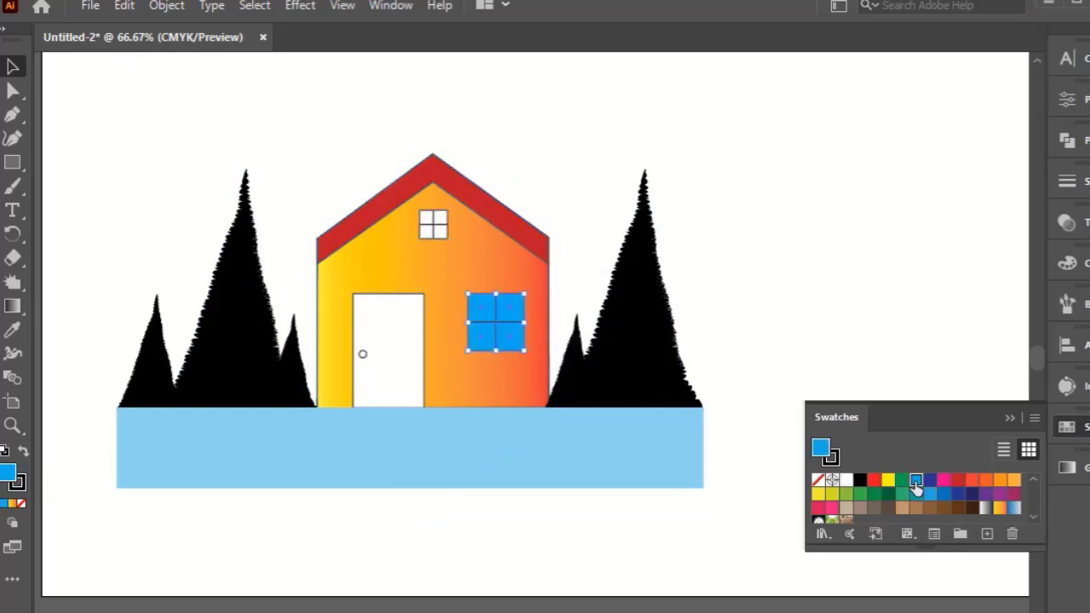
double_click(8, 473)
left_click(341, 256)
left_click(721, 246)
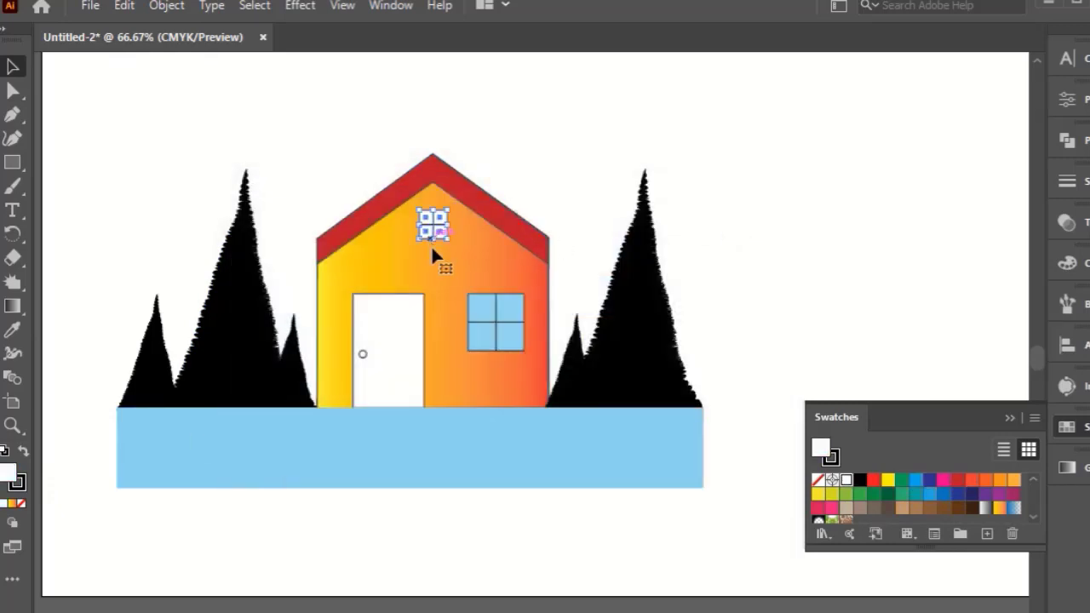
Use the Eyedropper to give the small upper window the large window's light blue and the door the roof's dark red.
key("i")
left_click(501, 328)
left_click(416, 344, "ctrl")
left_click(356, 223)
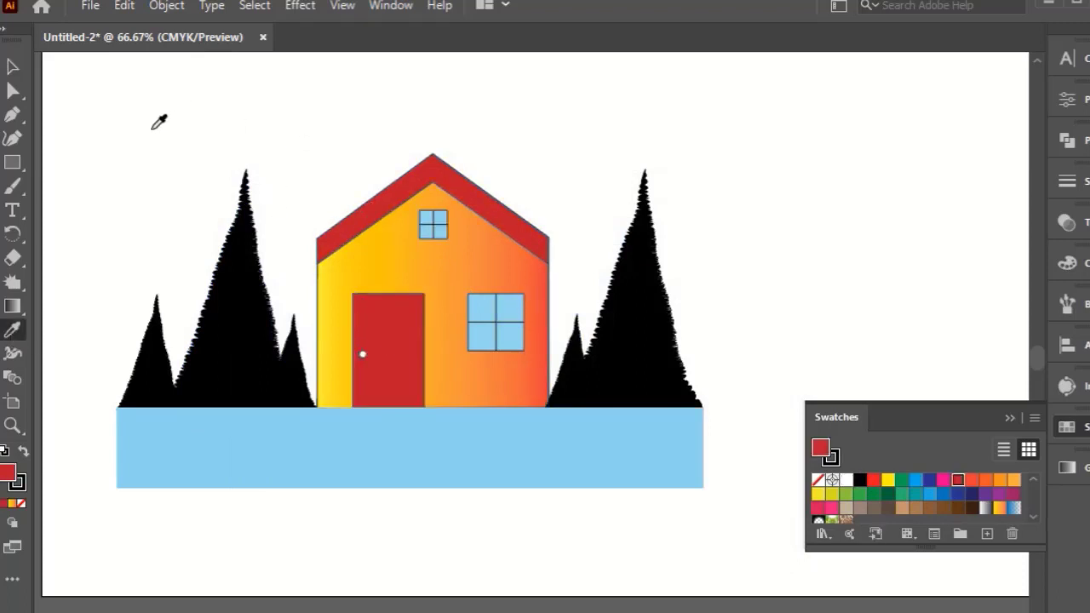
Remove the black outline from the house wall and the roof.
left_click(523, 274, "shift")
left_click(19, 484)
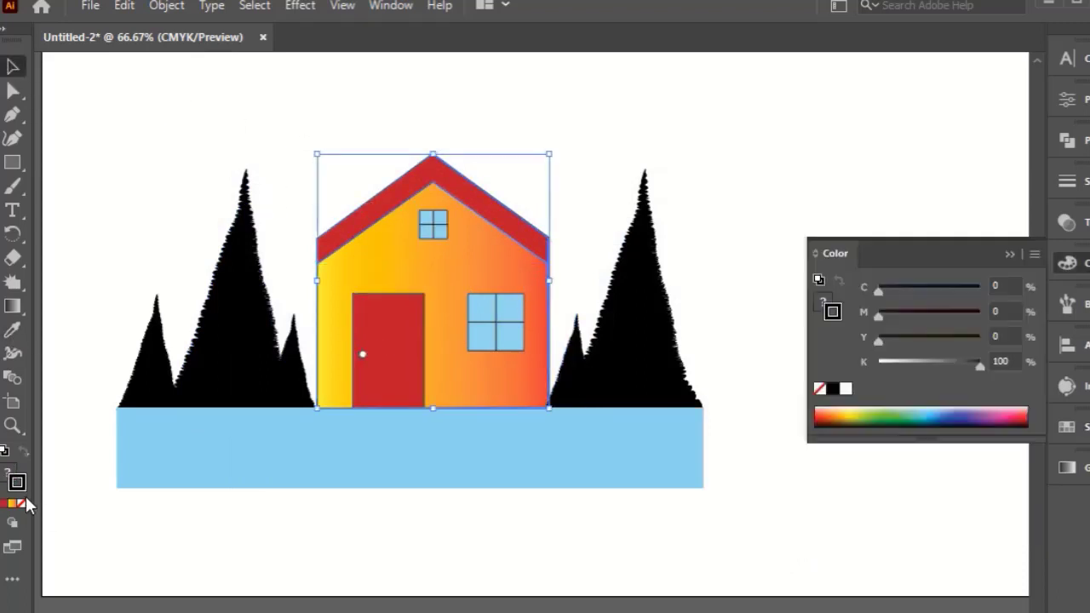
left_click(22, 503)
left_click(81, 498)
Remove the black outlines from the large window and the small upper window.
left_click(471, 344)
left_click(23, 503)
left_click(81, 498)
left_click(506, 315)
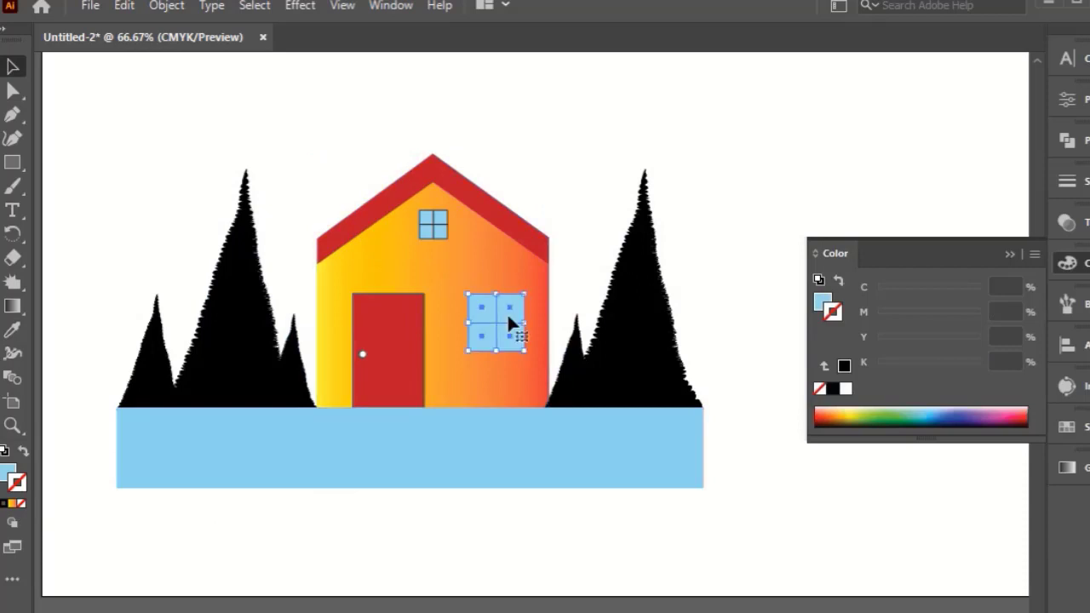
left_click(431, 226)
left_click(22, 504)
Remove the black outlines from the door and its round knob.
left_click(402, 366)
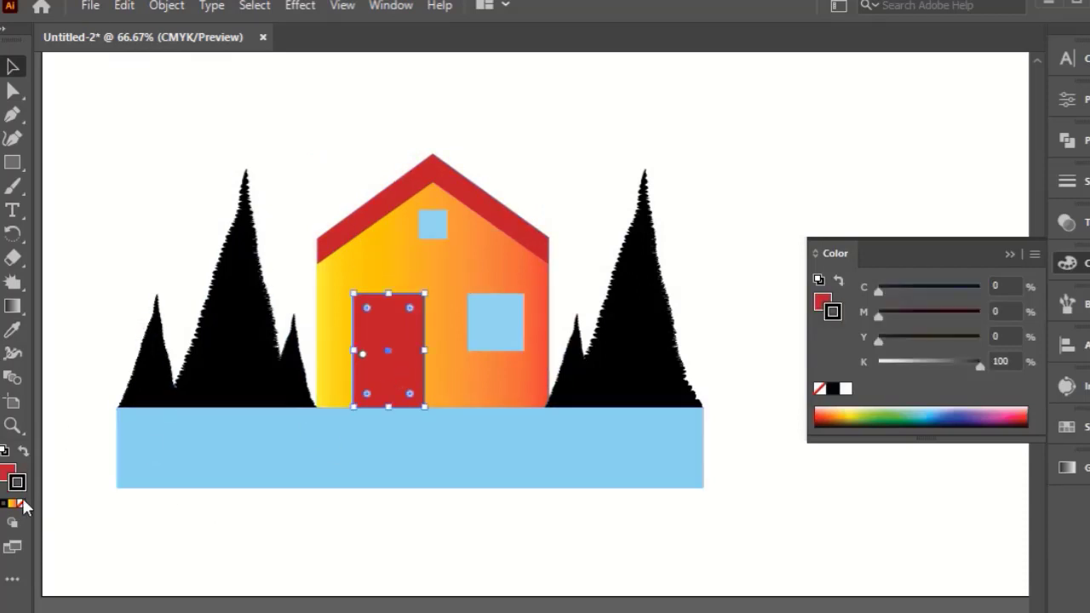
left_click(22, 503)
left_click(81, 500)
left_click(365, 354)
left_click(22, 503)
left_click(81, 502)
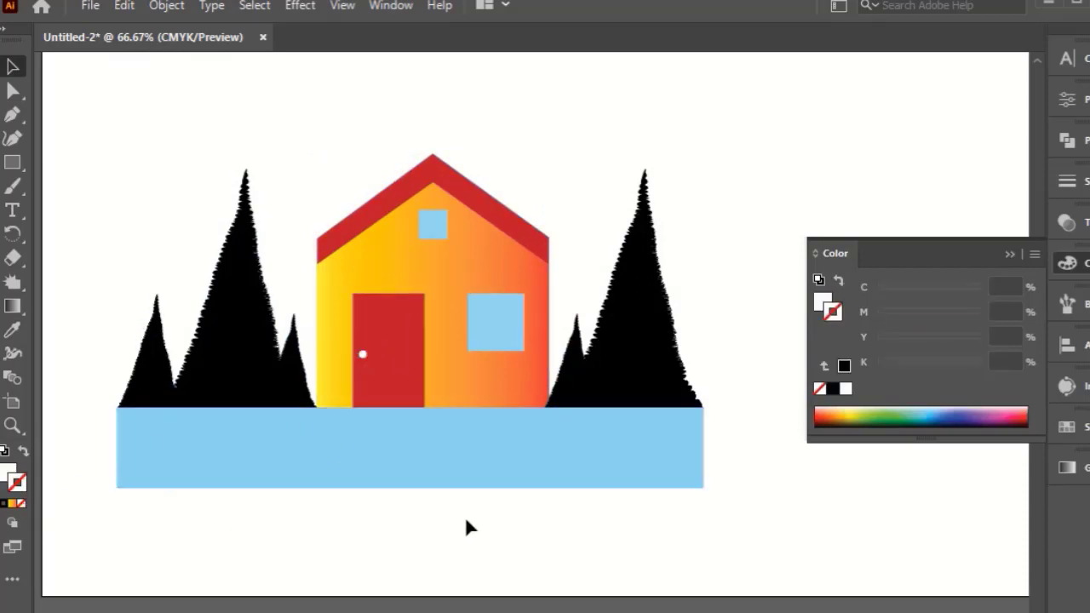
Offset the large window's pane paths outward by 6 px with Miter joins.
left_click(515, 339)
left_click(166, 5)
mouse_move(209, 494)
left_click(499, 556)
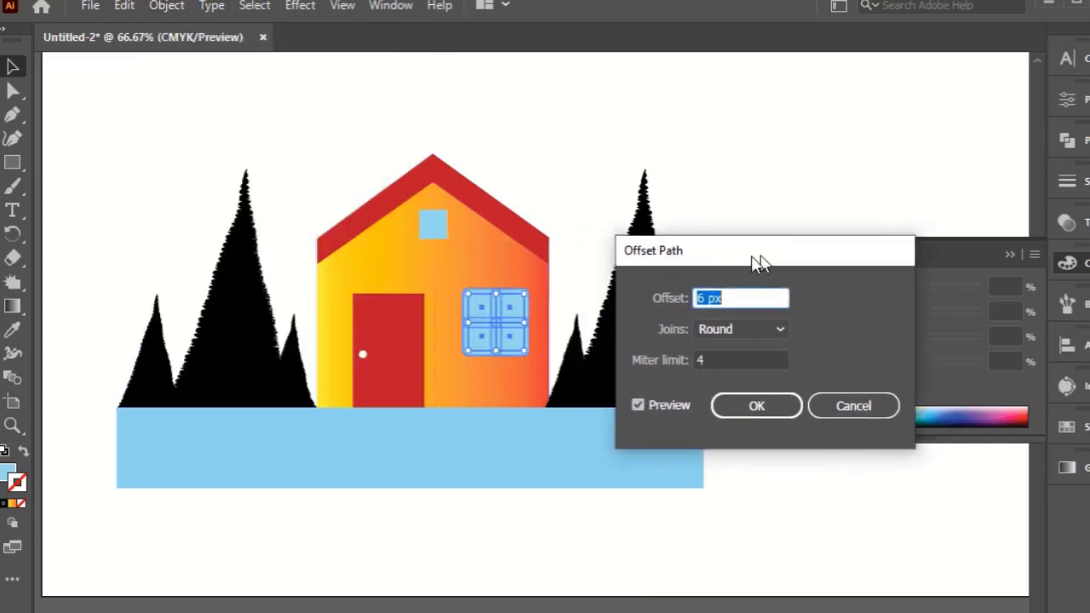
left_click(762, 329)
left_click(763, 345)
left_click(765, 404)
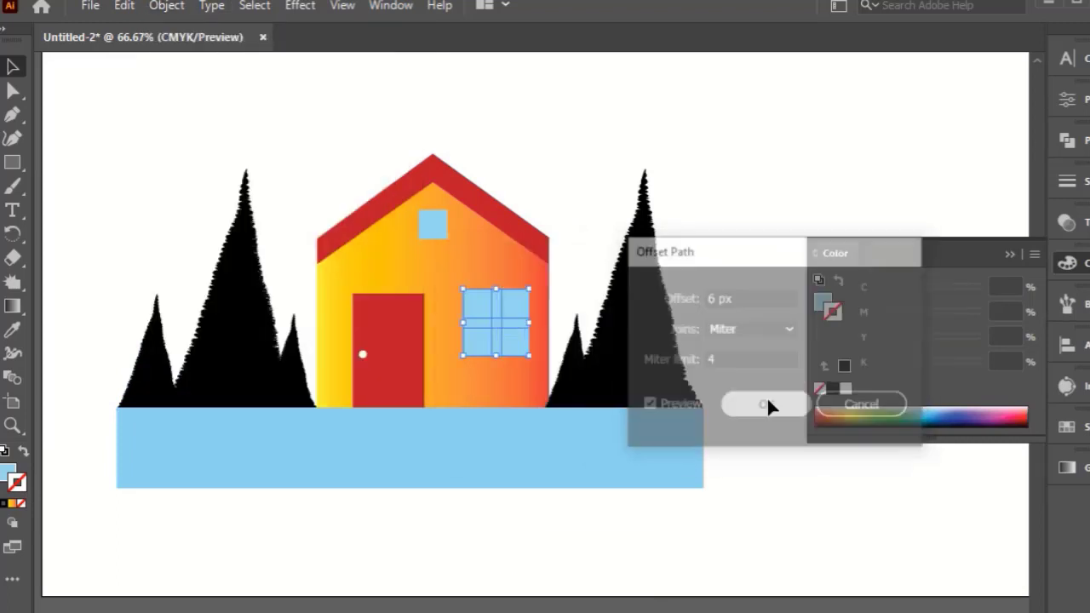
Fill the offset frame of the large window with the door knob's white using the Eyedropper.
left_click(15, 331)
left_click(363, 354)
left_click(13, 67)
left_click(91, 102)
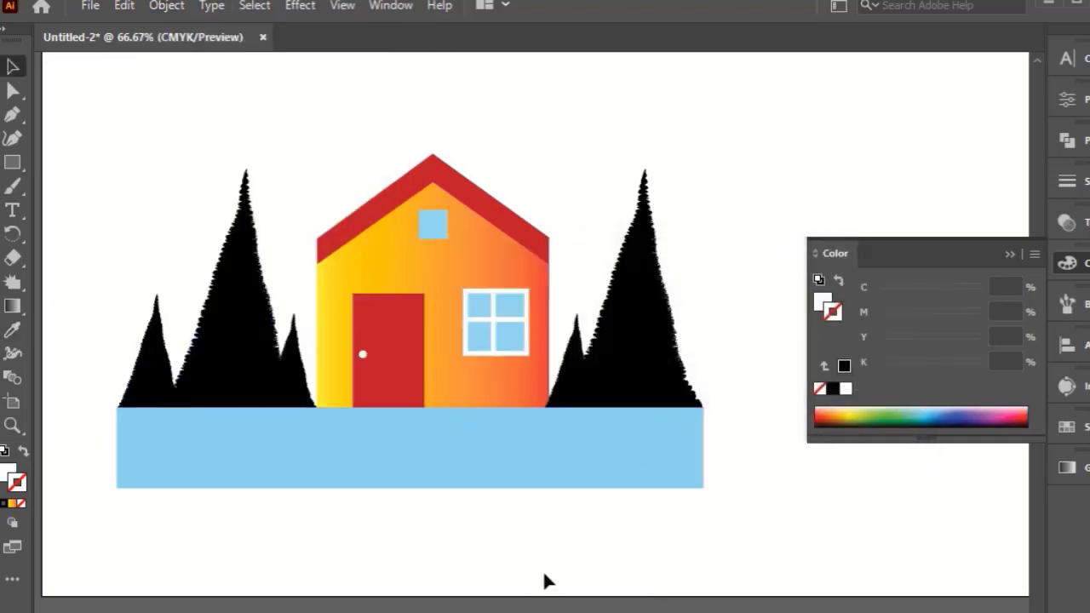
left_click(166, 5)
left_click(228, 242)
left_click(402, 454)
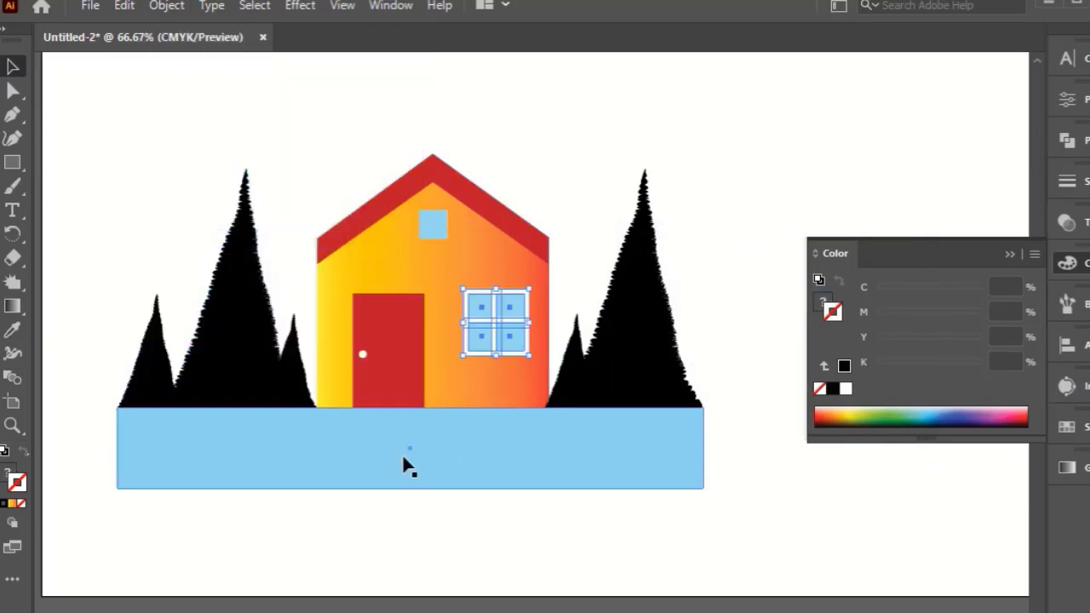
left_click(166, 9)
left_click(229, 242)
left_click(369, 552)
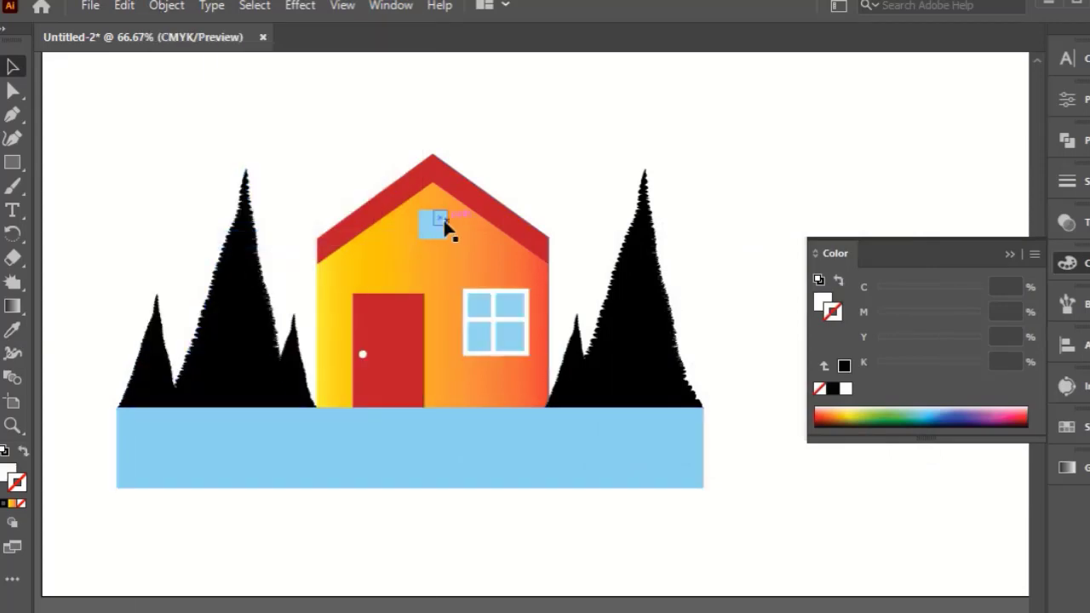
Give the panes of the small upper window an off-white stroke.
double_click(18, 488)
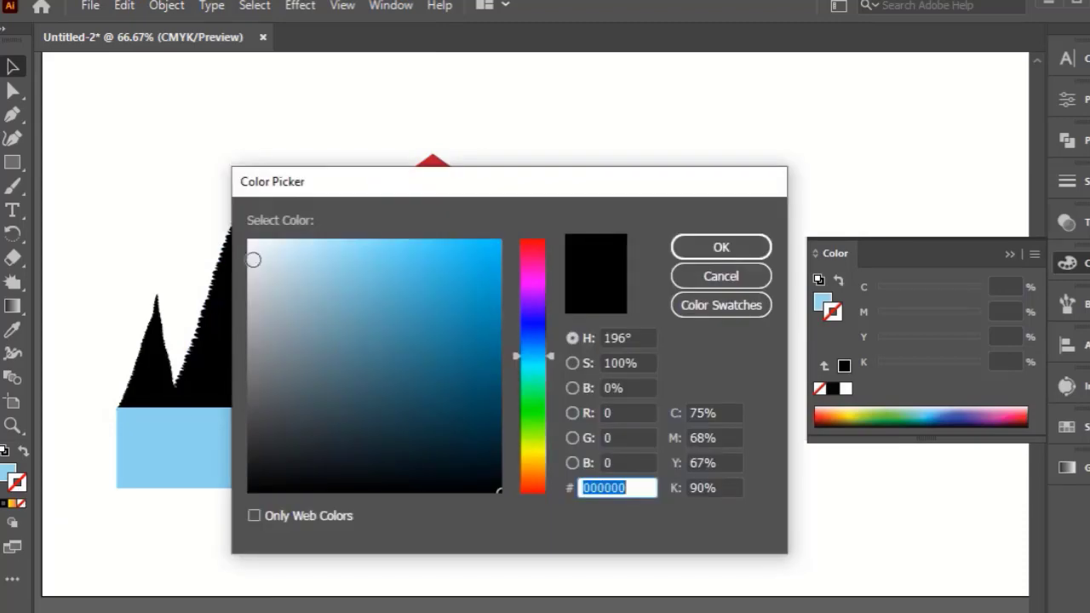
left_click(252, 258)
left_click(720, 246)
left_click(601, 559)
Duplicate the white door knob circle slightly sideways and fill the copy with a pale grey.
scroll(370, 357, "up", 1)
scroll(370, 357, "up", 3)
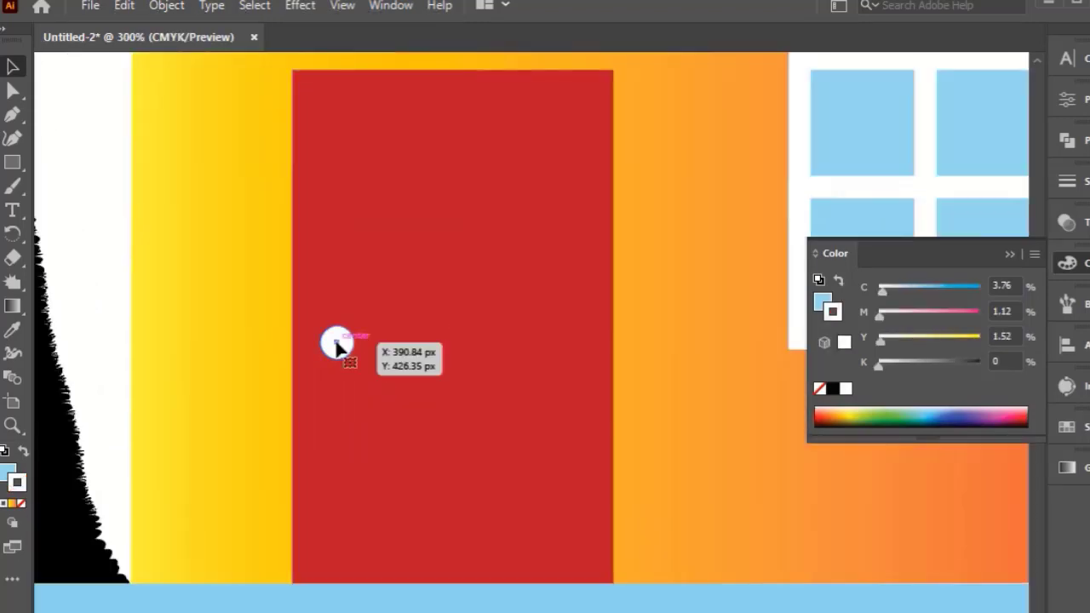
left_click(337, 344)
scroll(359, 351, "up", 3)
left_click_drag(294, 351, 321, 351)
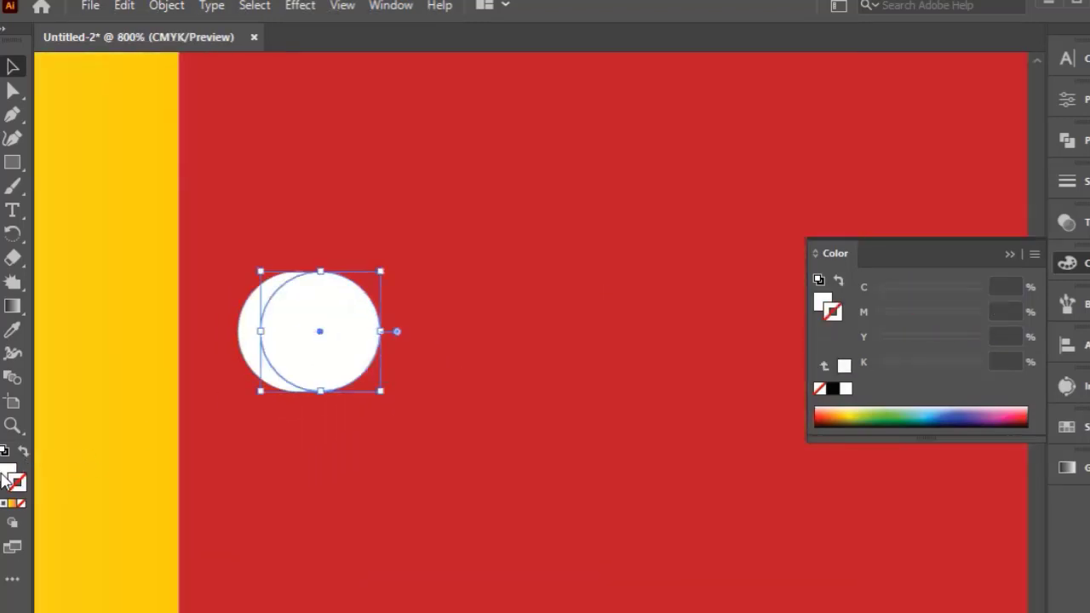
double_click(8, 474)
left_click(260, 257)
left_click(720, 246)
Move the pale grey circle back over the knob, leaving only a thin white crescent along its left edge.
scroll(511, 406, "down", 3)
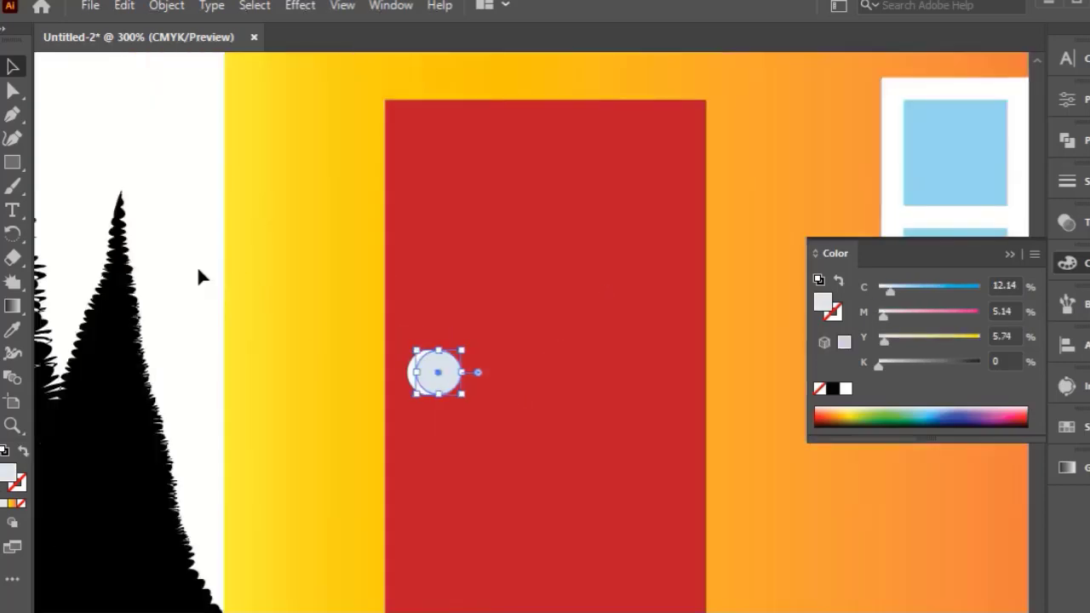
scroll(431, 382, "up", 3)
left_click_drag(431, 383, 409, 385)
left_click(348, 397, "shift")
right_click(13, 282)
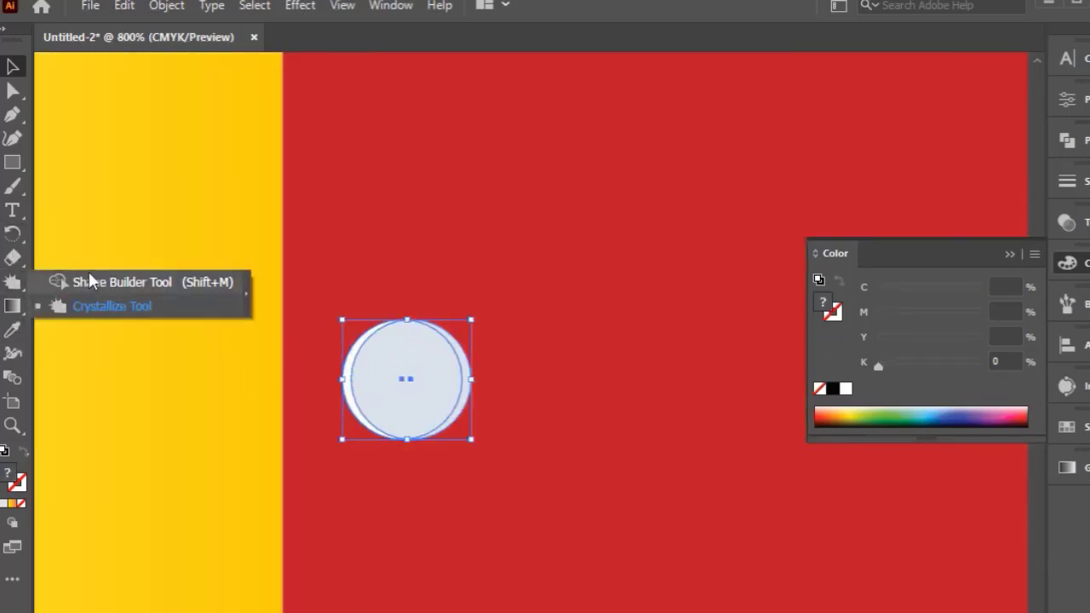
left_click(90, 282)
left_click(13, 67)
scroll(415, 293, "down", 3)
left_click(187, 249)
scroll(454, 323, "up", 2)
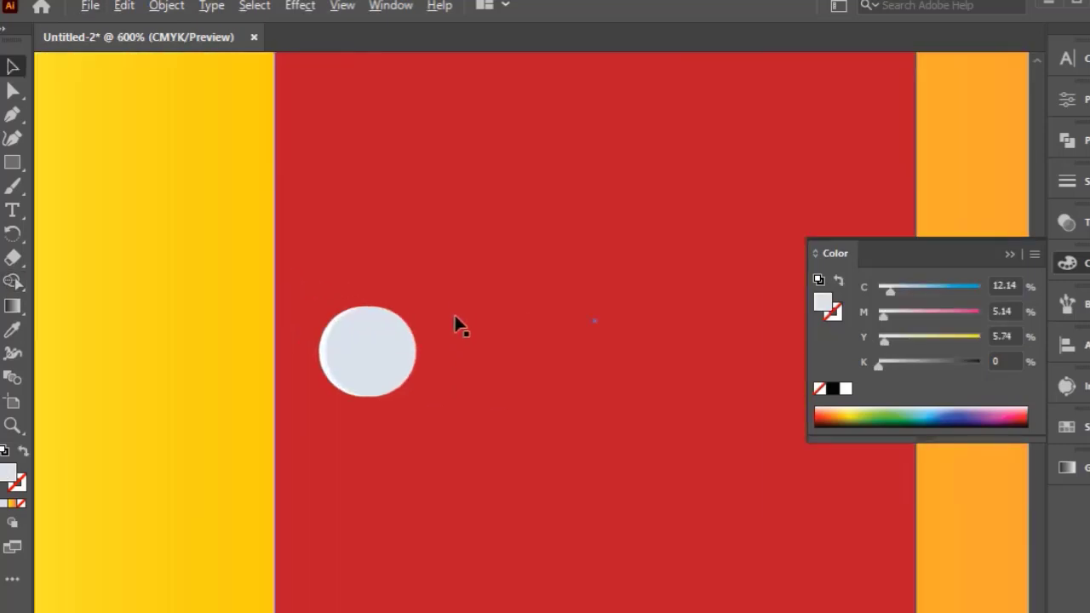
Shift the pale grey circle slightly to the right and cut away its part overhanging the white knob with the Shape Builder.
left_click_drag(368, 354, 376, 353)
scroll(361, 353, "up", 2)
left_click(319, 354, "shift")
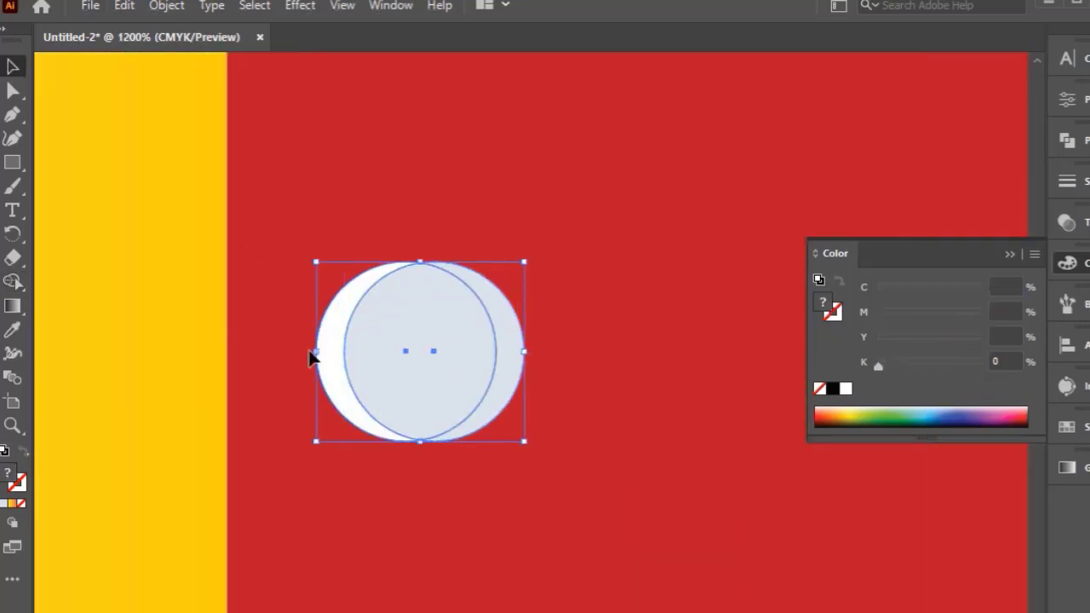
left_click(12, 282)
left_click(510, 369, "alt")
scroll(490, 395, "down", 2)
left_click(13, 67)
scroll(327, 198, "down", 2)
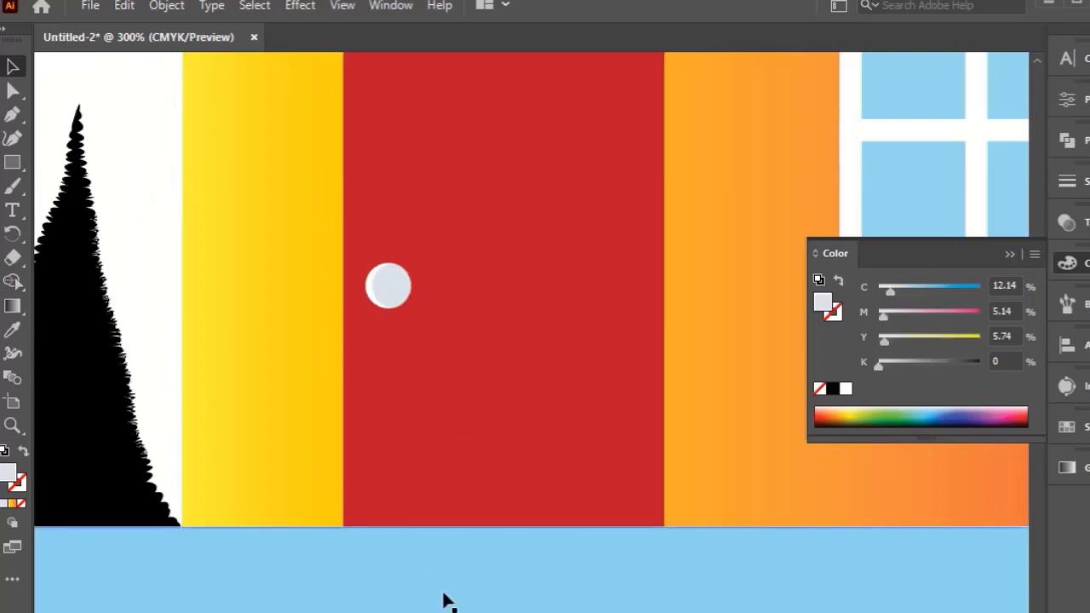
Darken the knob's shaded part with a medium grey swatch.
scroll(443, 599, "down", 2)
left_click(417, 437)
left_click(1082, 426)
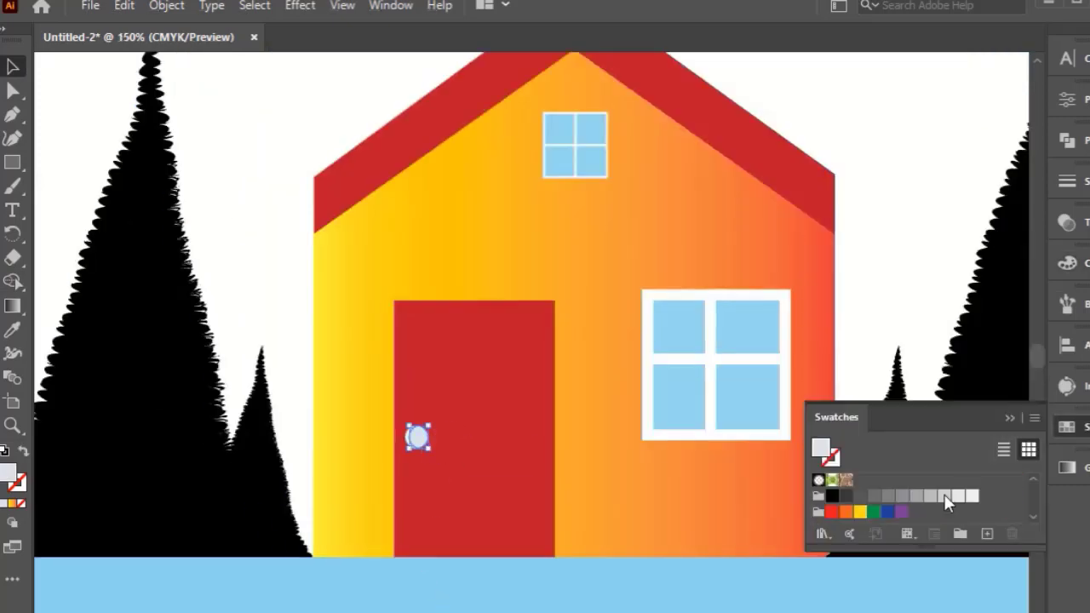
scroll(397, 594, "down", 1)
scroll(409, 596, "down", 3)
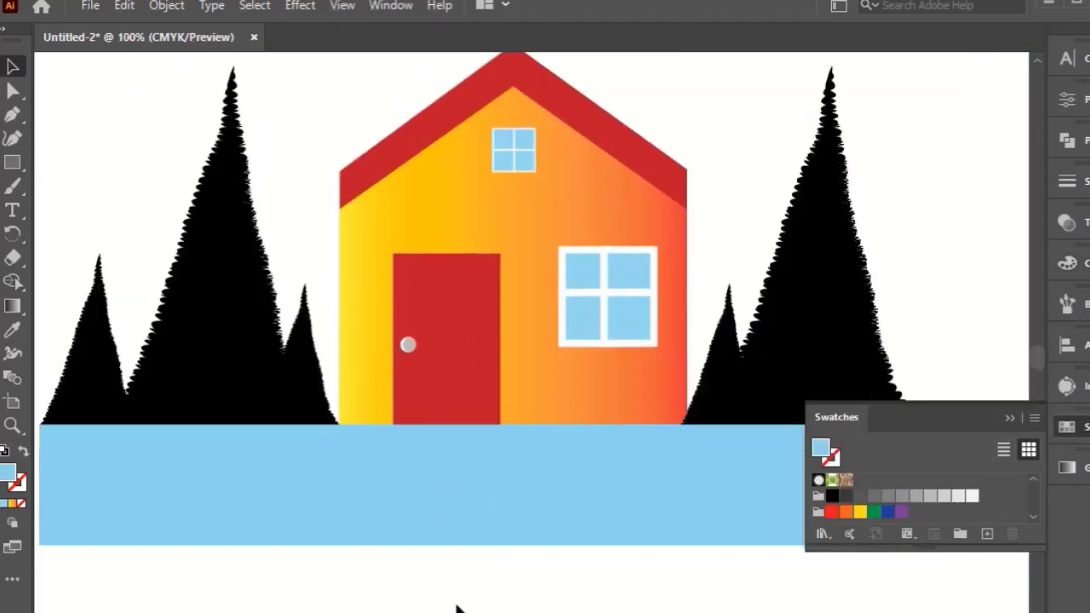
Duplicate the door, resize the copy into a slightly smaller panel standing on the ground line, and fill it bright red.
left_click(461, 347)
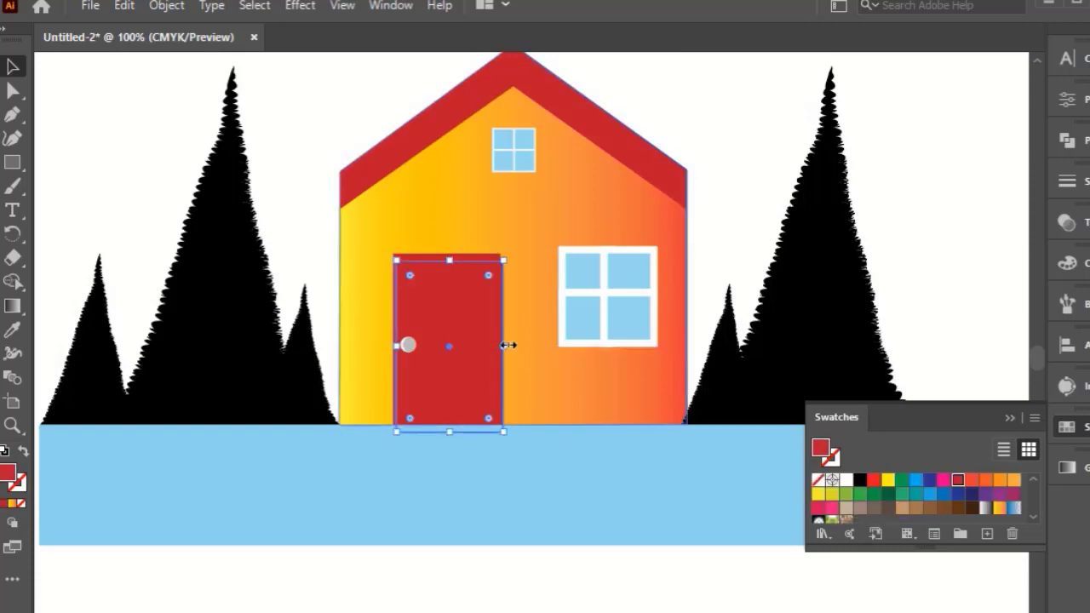
left_click_drag(449, 435, 449, 426)
left_click_drag(450, 261, 449, 262)
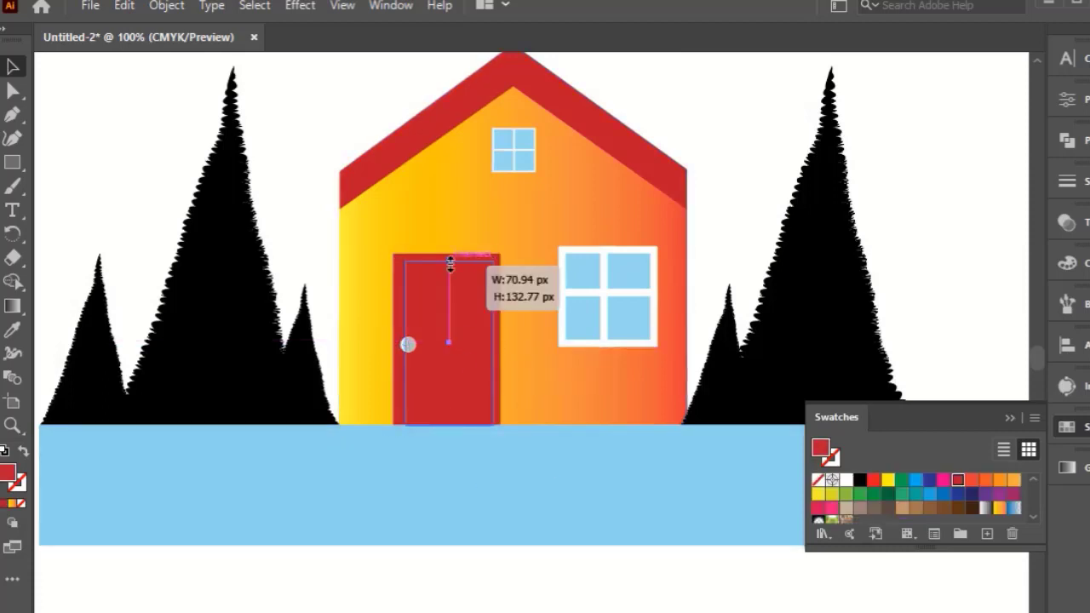
scroll(446, 285, "up", 2)
left_click_drag(367, 400, 353, 400)
left_click_drag(445, 236, 445, 229)
left_click_drag(542, 395, 544, 395)
left_click(874, 480)
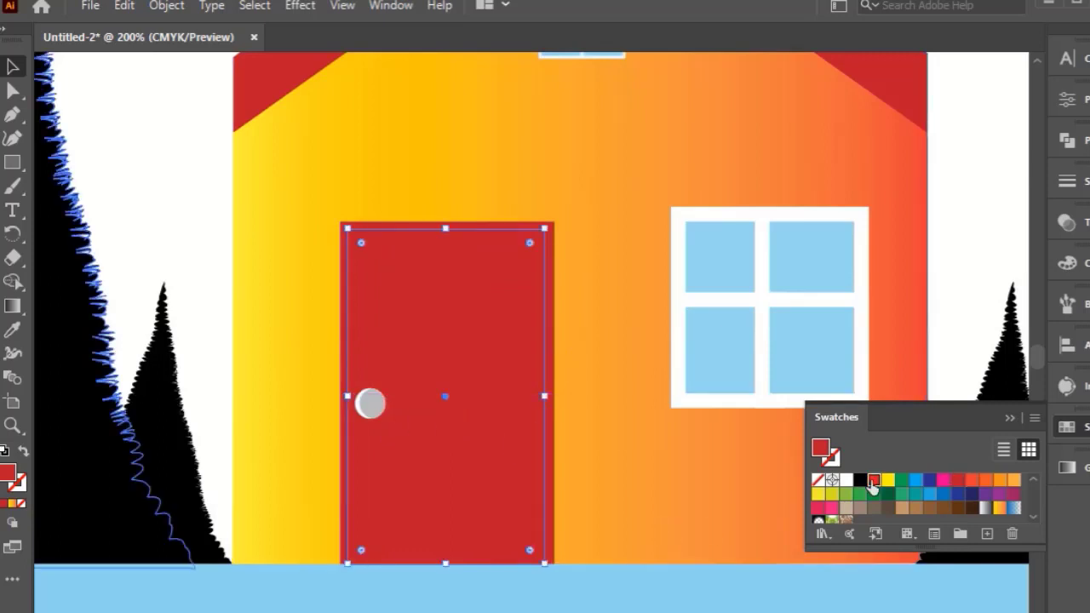
left_click(132, 211)
Centre-align the bright red panel with the dark red door behind it.
scroll(385, 239, "down", 1)
left_click(465, 297)
double_click(510, 297)
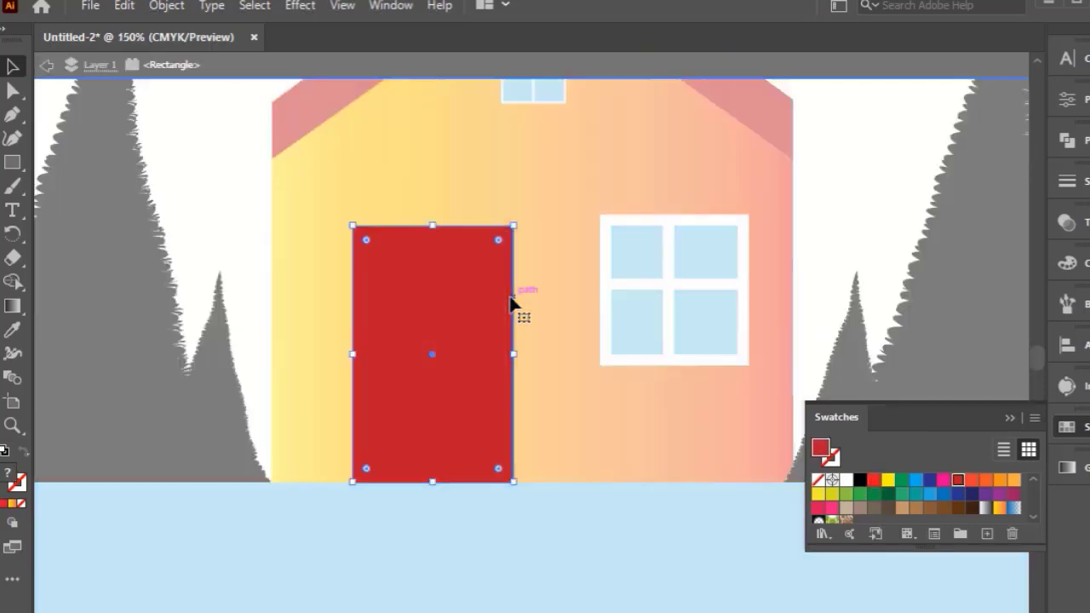
double_click(232, 209)
left_click(513, 341, "shift")
left_click(1067, 345)
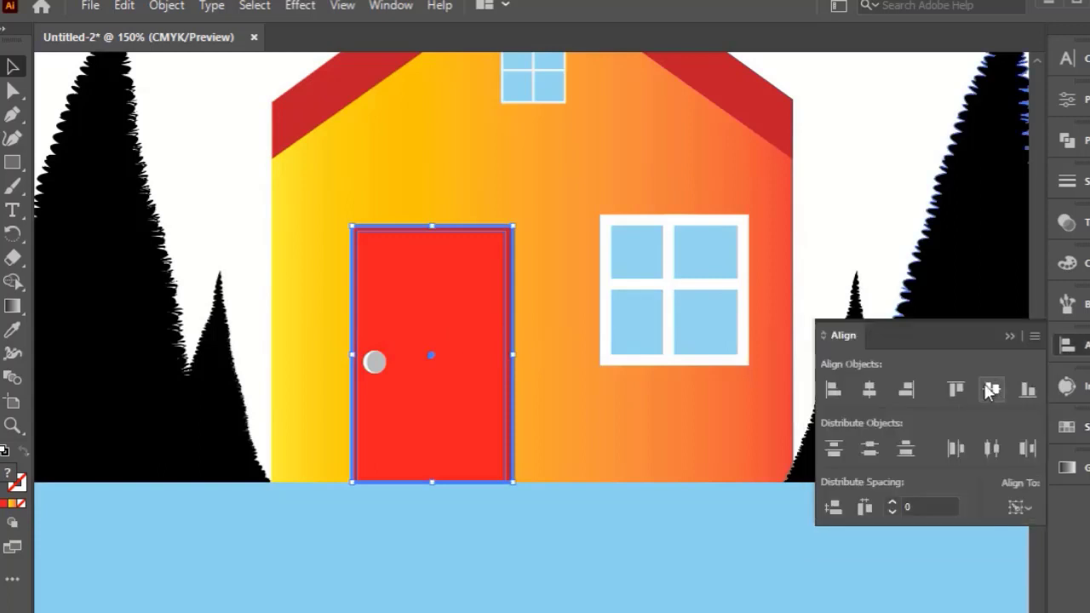
left_click(1009, 337)
left_click(195, 188)
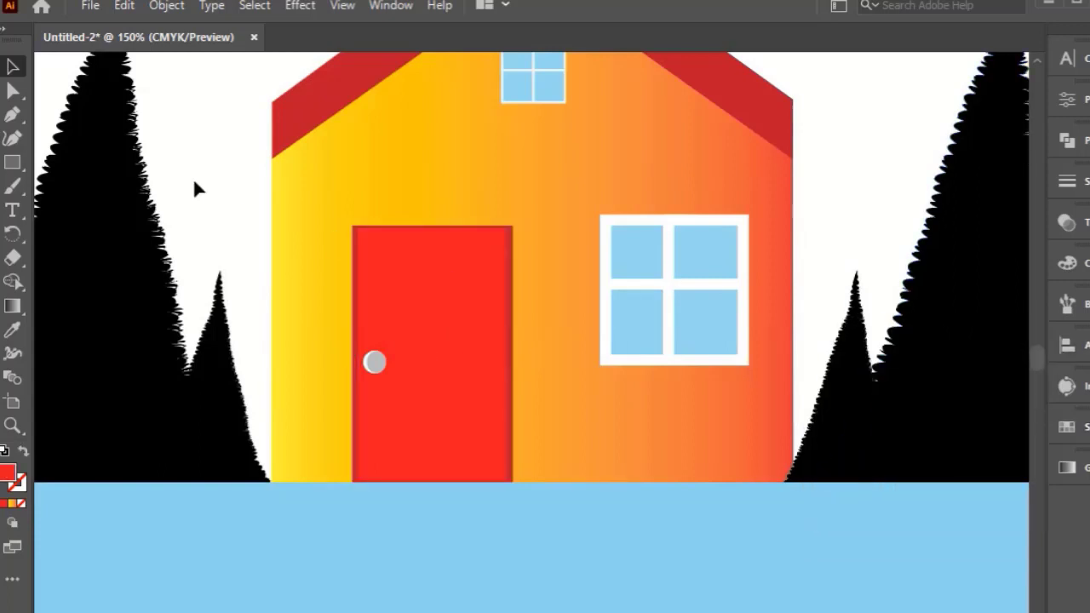
Draw a white diagonal line across the large window's upper-left pane and set its stroke weight to 2 pt.
left_click(370, 250)
scroll(426, 252, "up", 3)
scroll(451, 191, "down", 5)
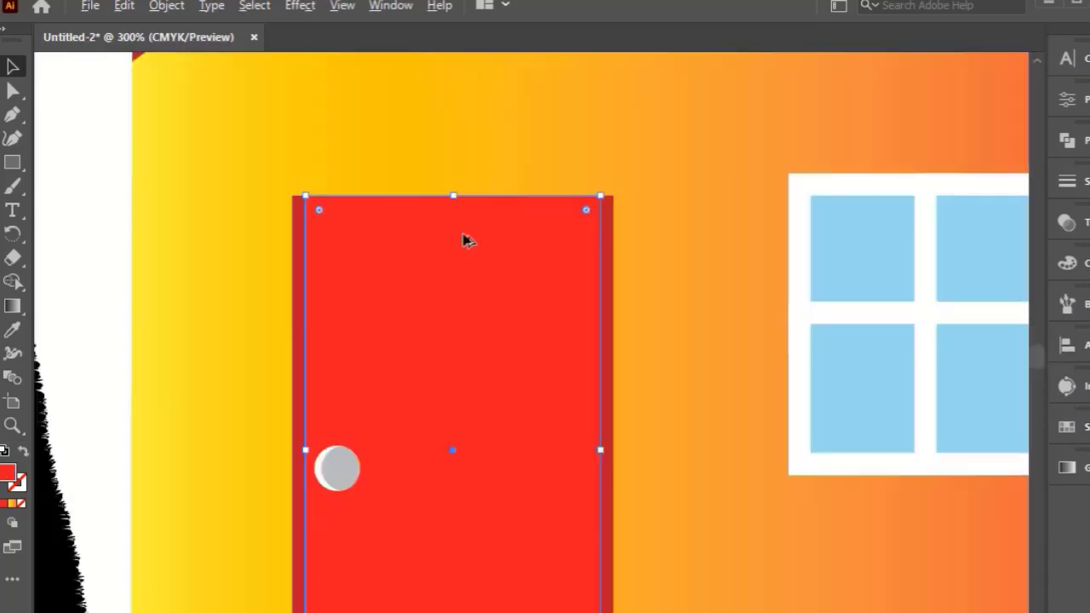
scroll(514, 554, "down", 1)
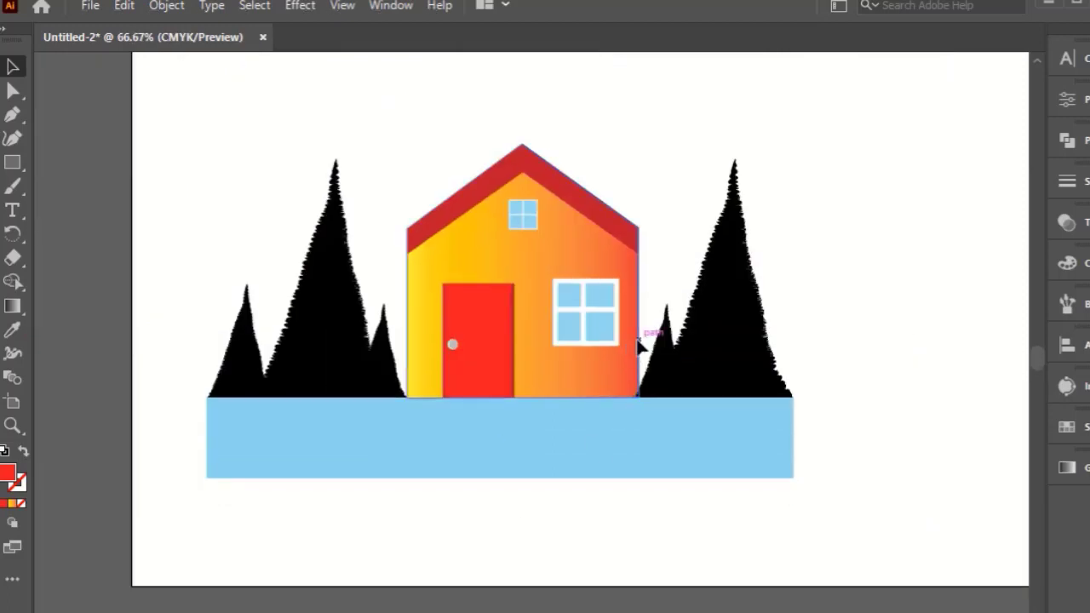
scroll(792, 259, "up", 2)
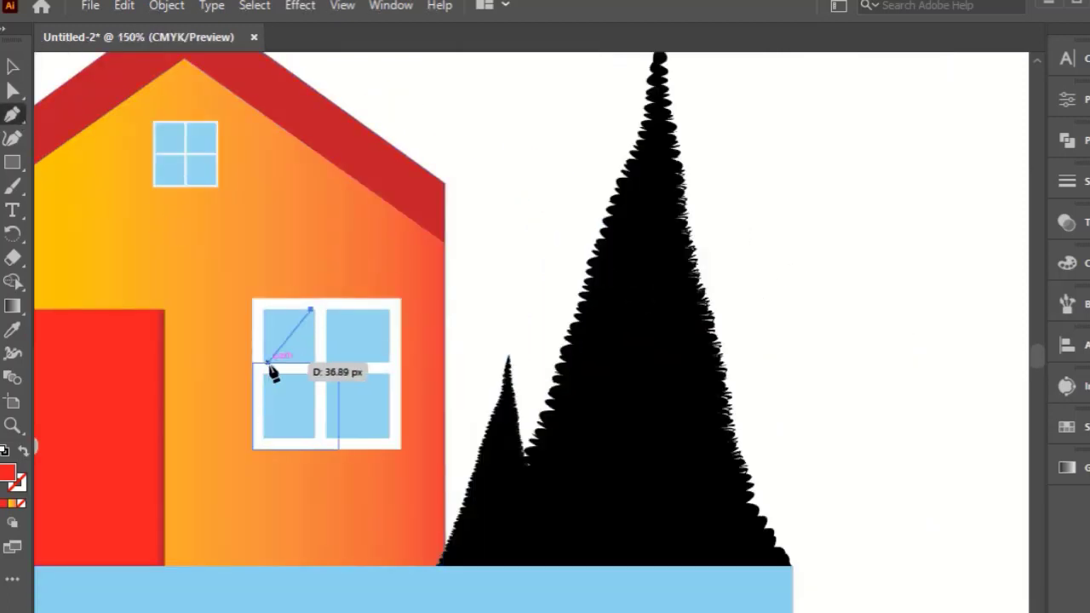
left_click(24, 454)
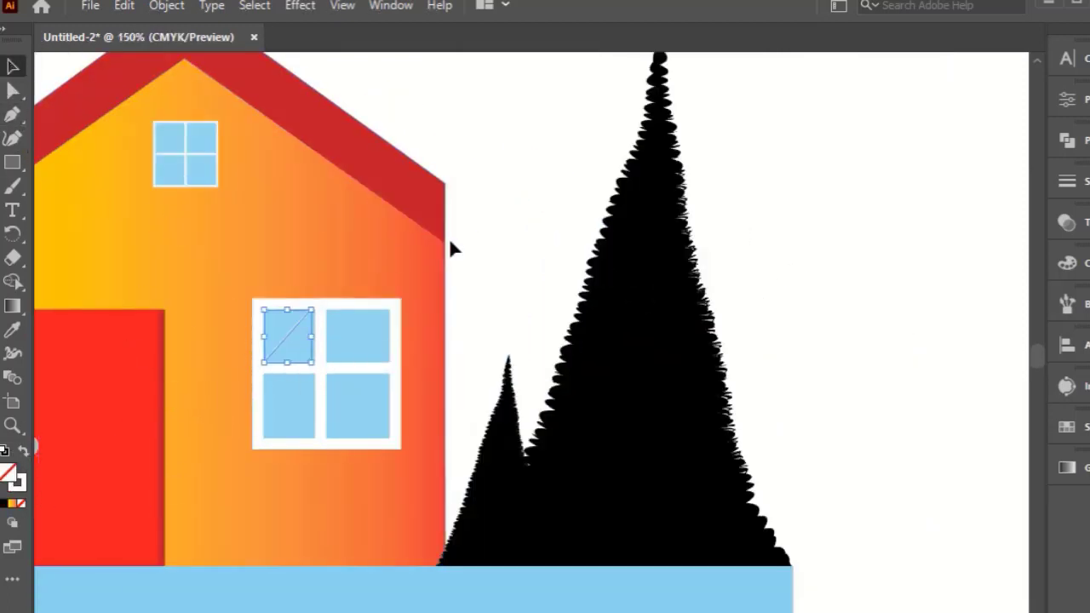
left_click(1067, 180)
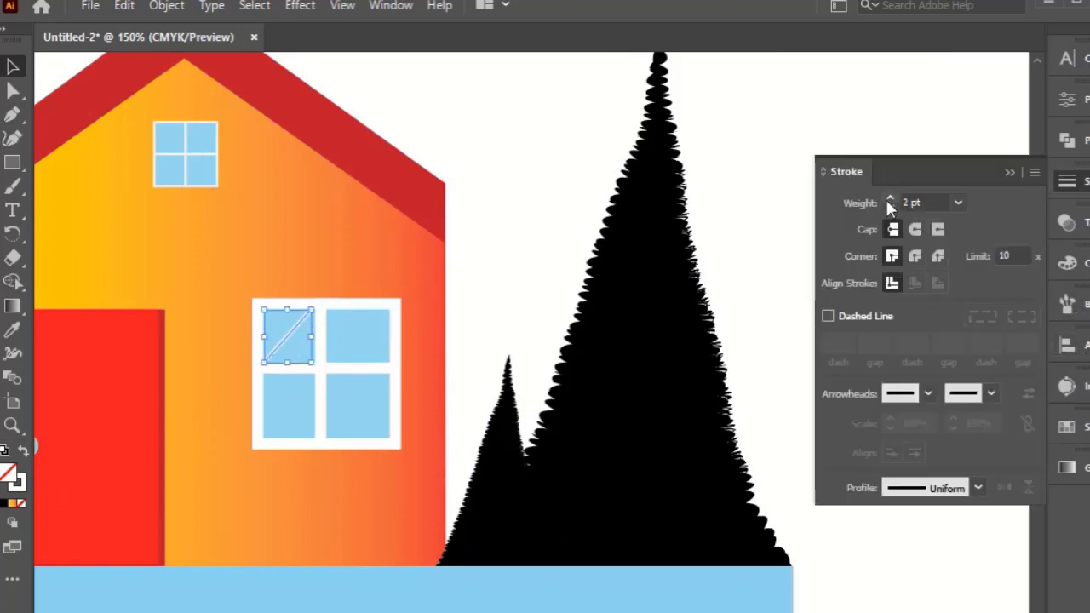
Copy the diagonal line into the upper-right pane and extend both lines' upper ends to their panes' corners.
left_click_drag(286, 339, 349, 340)
key("a")
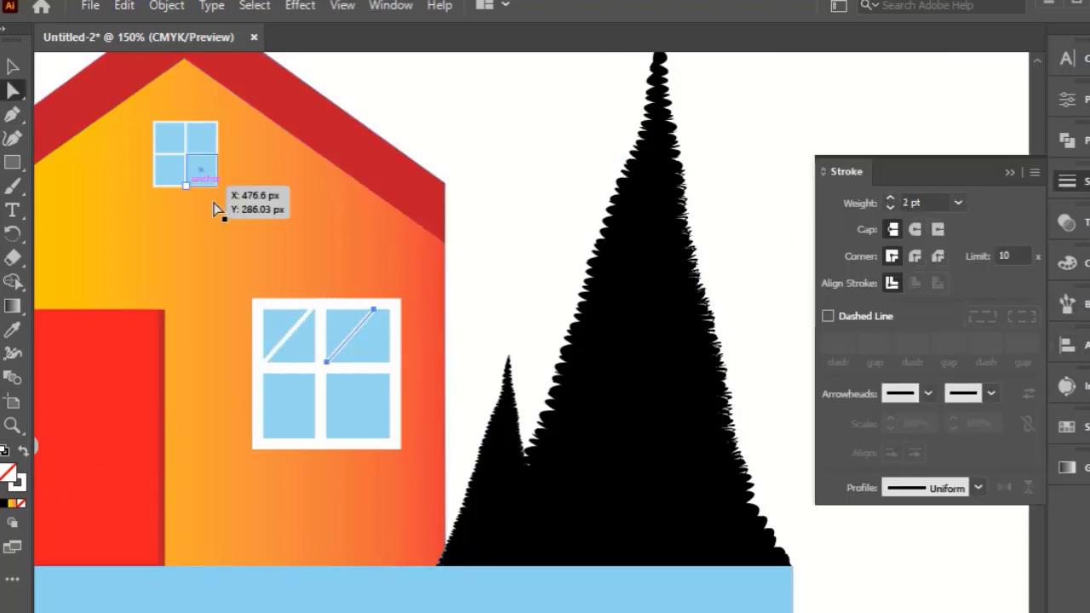
scroll(374, 310, "up", 3)
left_click_drag(401, 297, 438, 297)
left_click(232, 297)
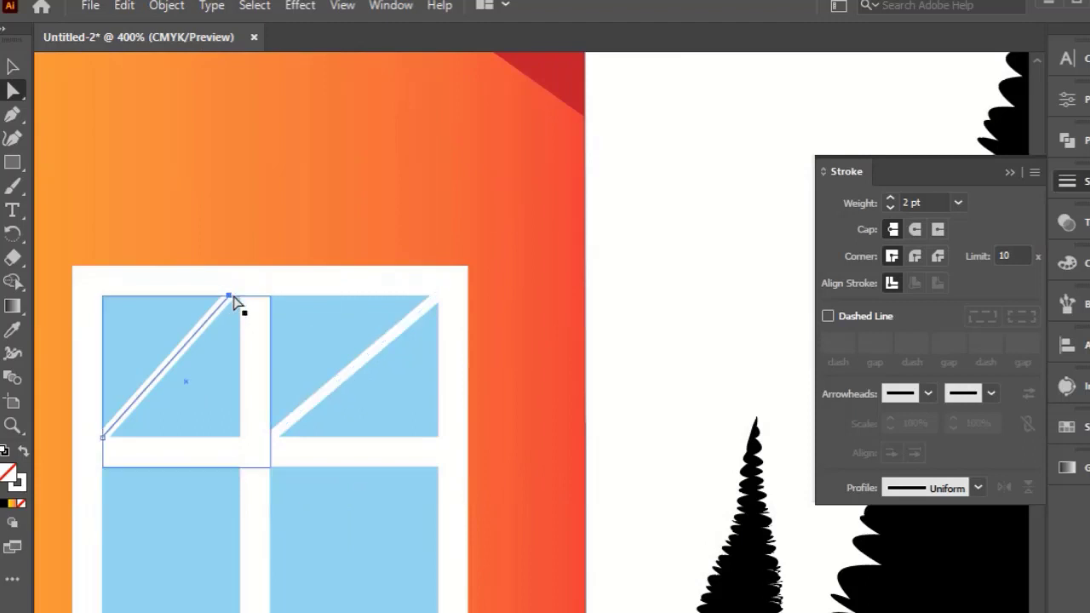
left_click_drag(231, 297, 241, 297)
scroll(657, 210, "down", 3)
Copy a diagonal line into the lower-left pane and extend it to reach from corner to corner.
left_click(549, 285)
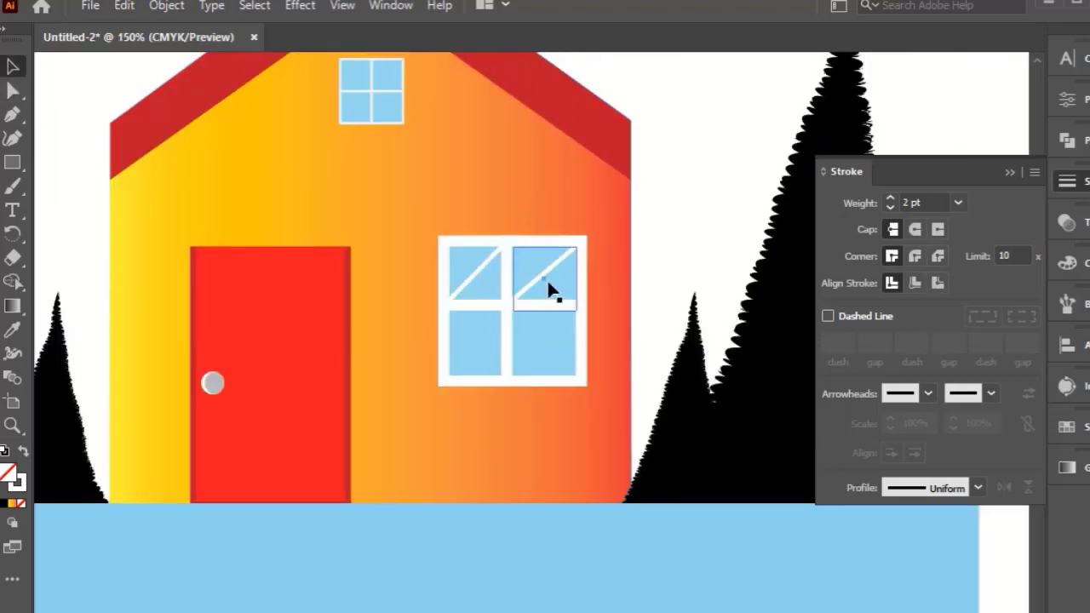
left_click_drag(549, 290, 486, 357)
scroll(535, 289, "up", 2)
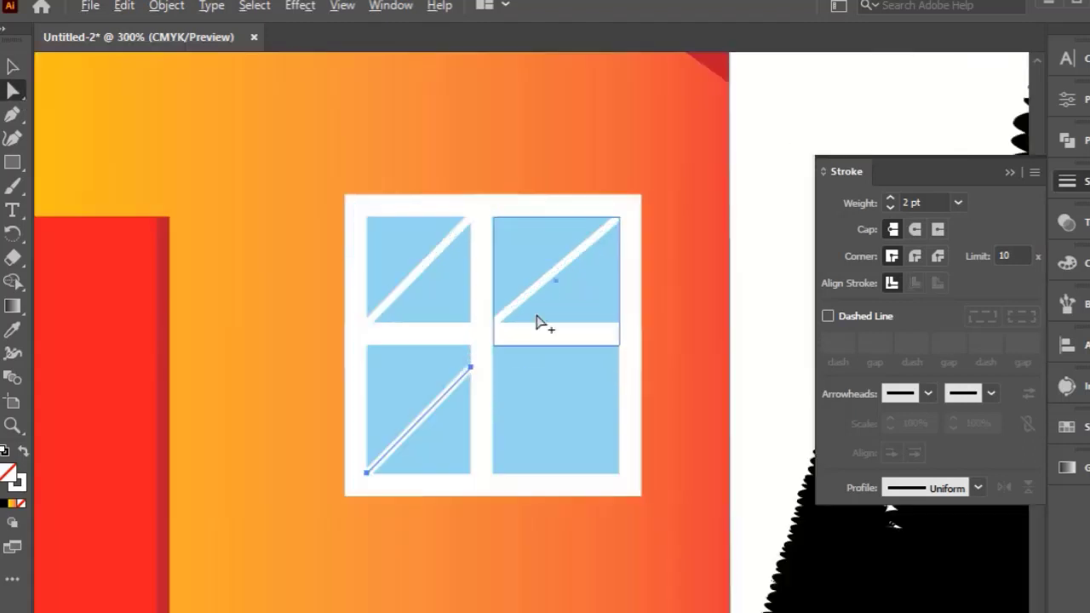
scroll(522, 348, "up", 2)
left_click_drag(423, 394, 423, 336)
key("v")
Copy a diagonal line into the lower-right pane, extend it to the pane's upper-right corner, and deselect it.
scroll(344, 237, "down", 4)
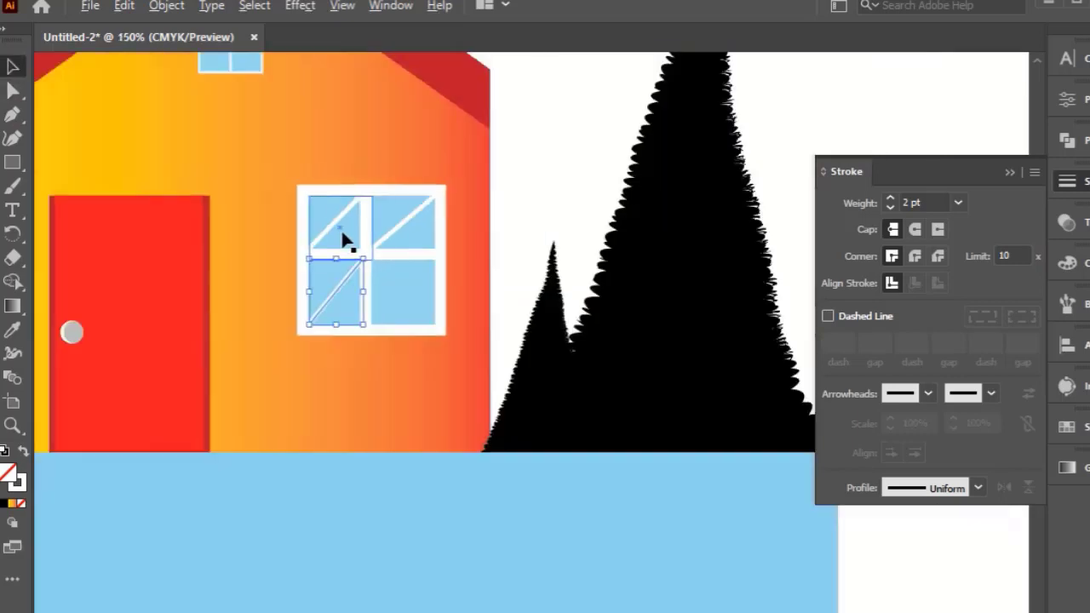
scroll(404, 277, "up", 2)
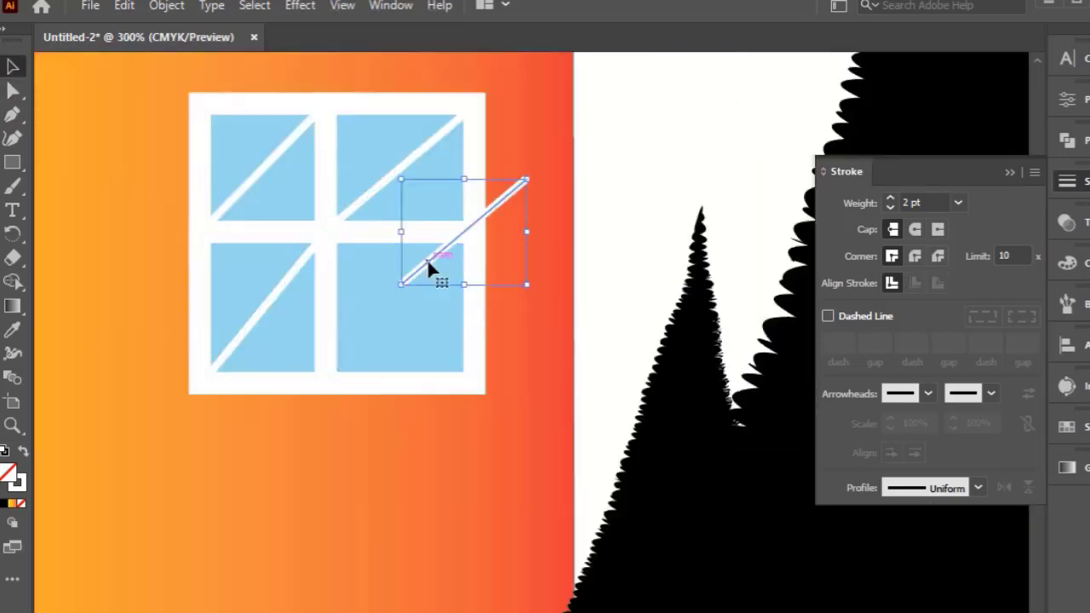
left_click_drag(427, 258, 357, 353)
left_click_drag(460, 274, 469, 244)
key("ctrl+0")
scroll(540, 227, "down", 1)
left_click(536, 504)
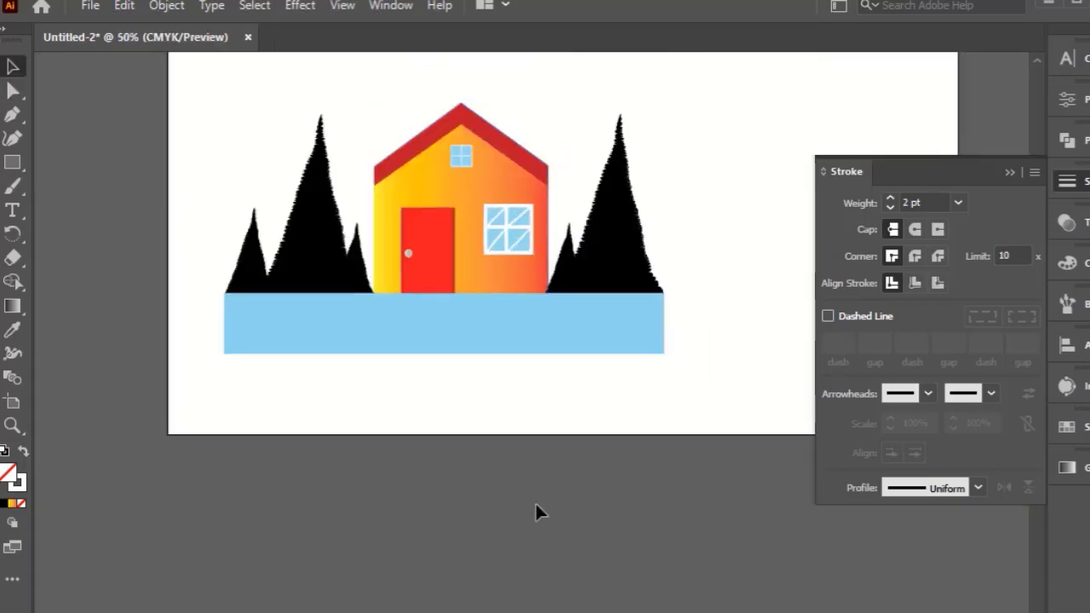
Outline a thin chevron-shaped strip along the roof's lower edge with the Pen tool.
scroll(535, 504, "up", 3)
scroll(536, 505, "up", 1)
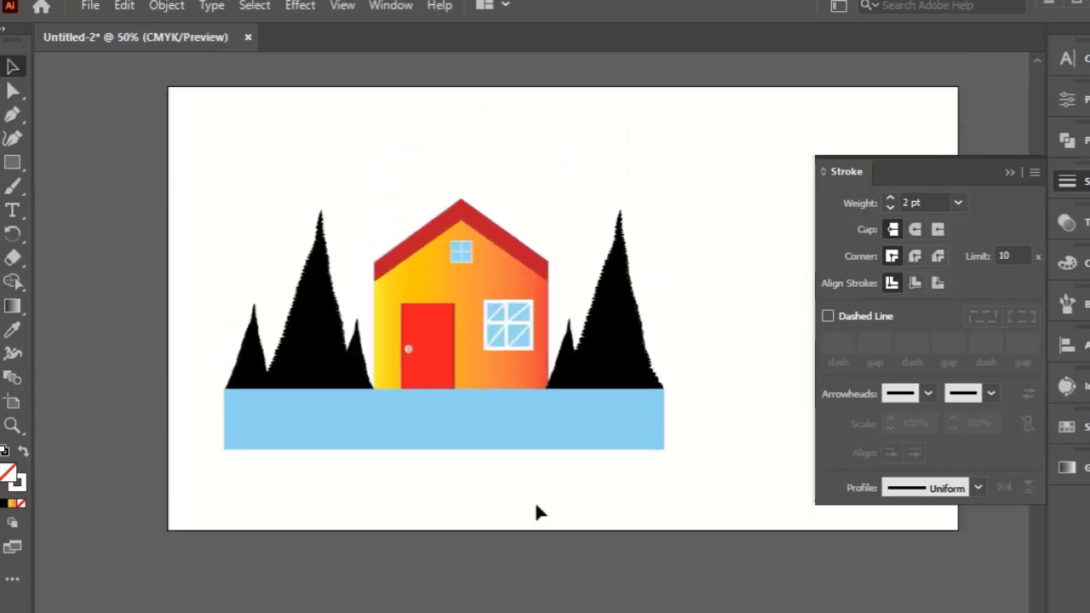
left_click(12, 116)
scroll(441, 265, "up", 2)
left_click(307, 308)
left_click(483, 184)
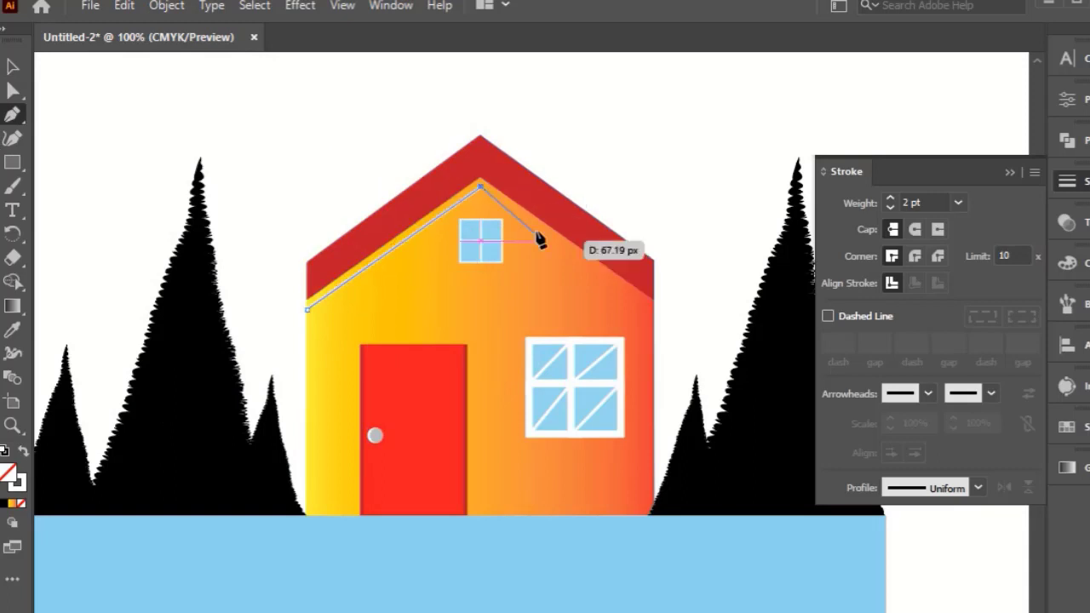
left_click(654, 312)
left_click(488, 180)
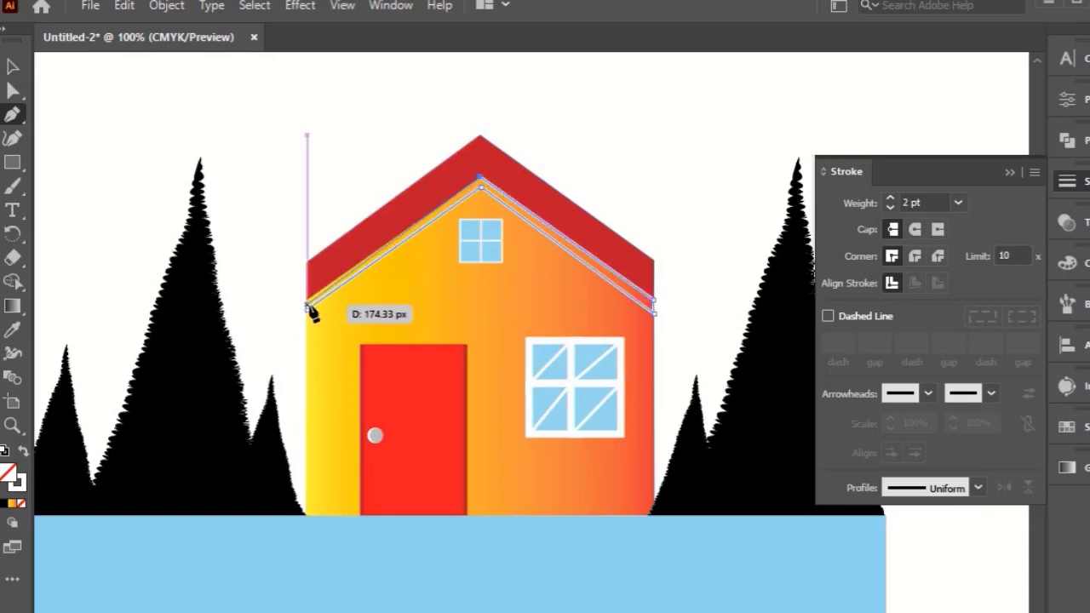
Fill the chevron strip beneath the roof with dark red.
double_click(7, 473)
left_click(465, 370)
left_click(734, 244)
left_click(12, 66)
left_click(210, 94)
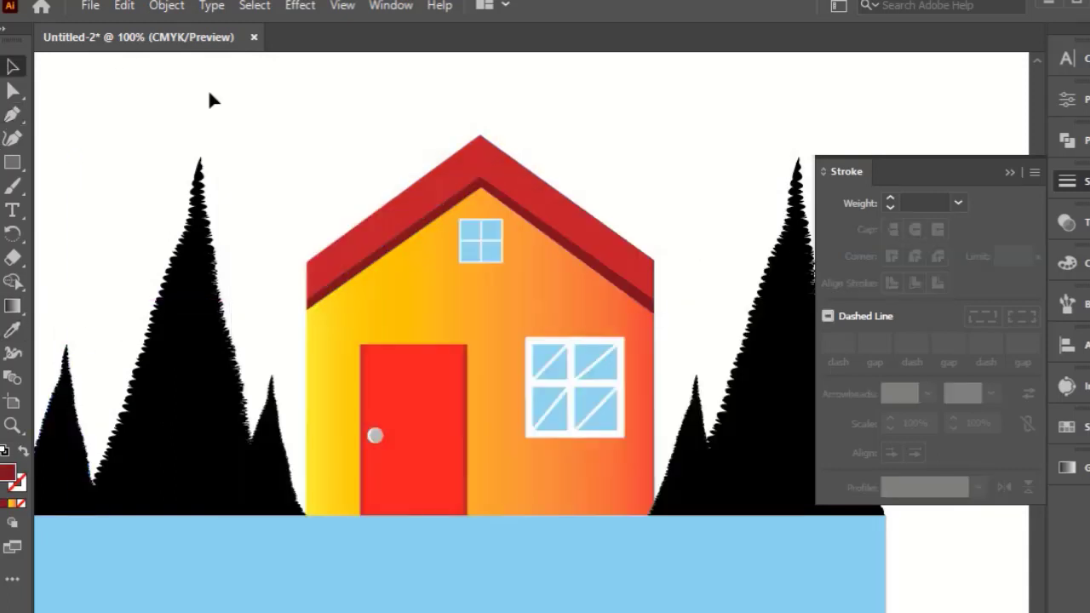
Turn the chevron strip into a soft roof shadow by filling it black and lowering its opacity to 12%.
left_click(395, 244)
left_click(1067, 222)
left_click_drag(1019, 268, 947, 271)
key("ctrl+z")
double_click(7, 472)
left_click(734, 244)
left_click(1018, 243)
left_click(715, 159)
Draw a short horizontal line on the left part of the light blue ground and stretch it longer.
scroll(571, 136, "down", 1)
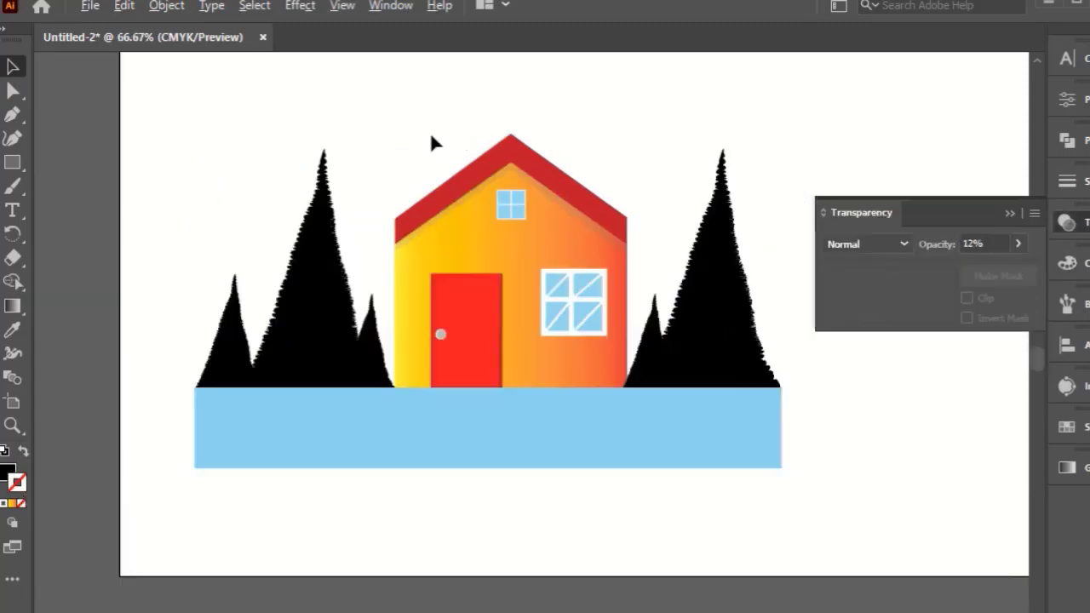
scroll(430, 133, "down", 1)
left_click(333, 350)
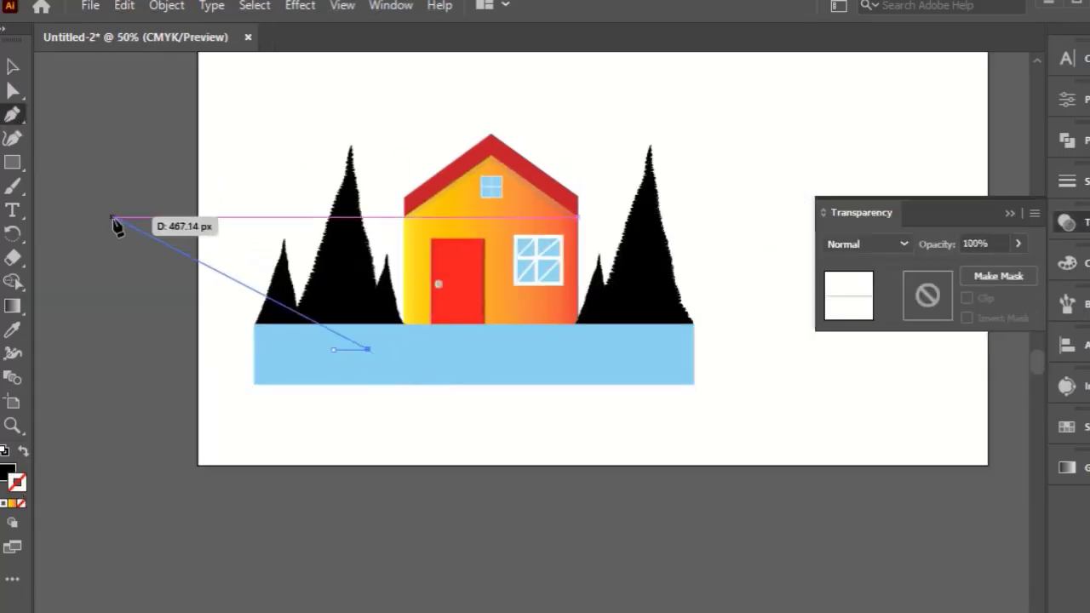
left_click(12, 66)
scroll(377, 353, "up", 2)
left_click_drag(364, 347, 410, 348)
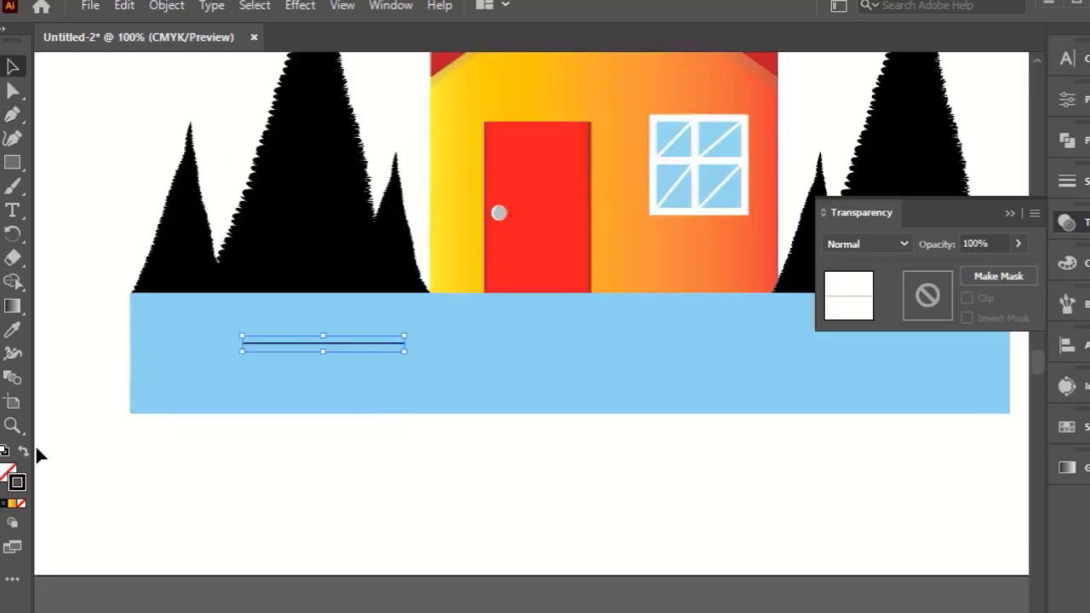
Give the ground line an 8 pt stroke with the profile tapered at both ends, and expand its appearance.
left_click(1067, 181)
left_click(932, 479)
left_click(876, 528)
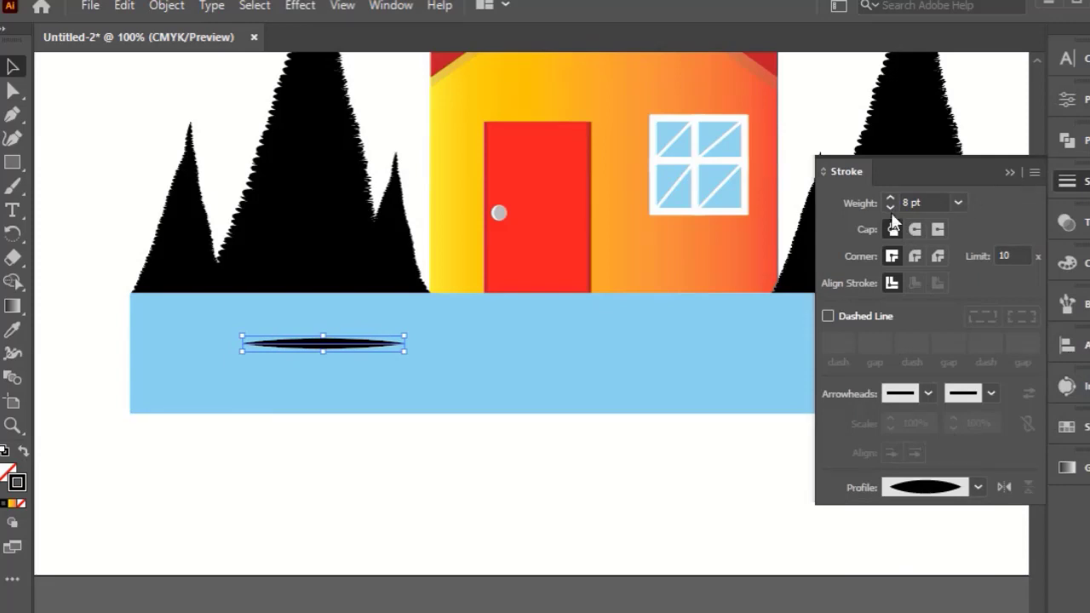
left_click(1010, 173)
left_click(167, 6)
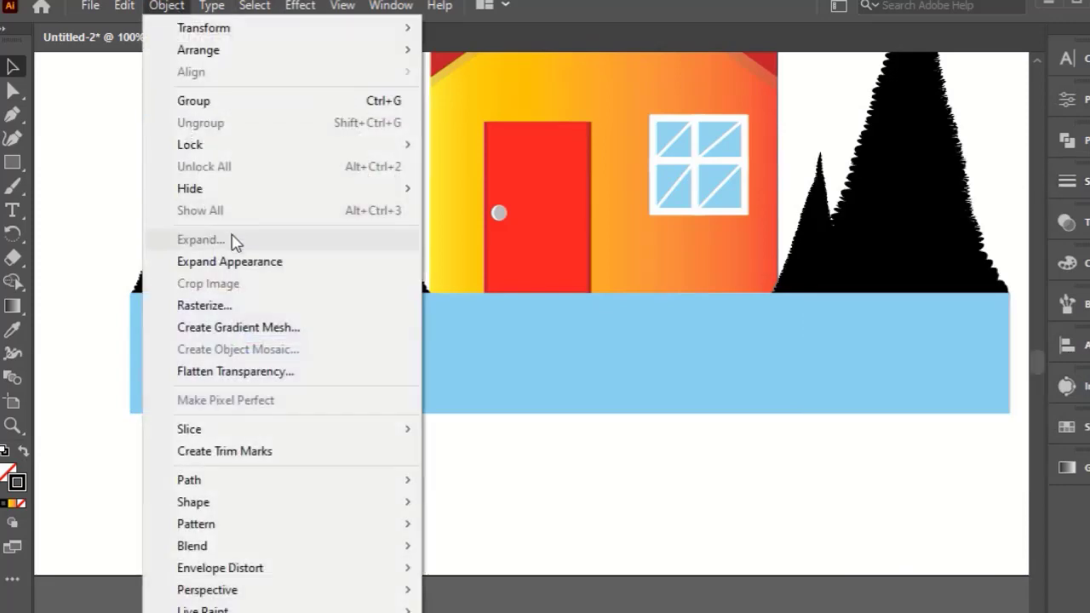
left_click(230, 261)
Sample the ground's blue for the tapered streak and darken the fill to C 46.87, M 7.03, Y 12.56, K 0.
left_click(106, 417)
scroll(175, 388, "down", 2)
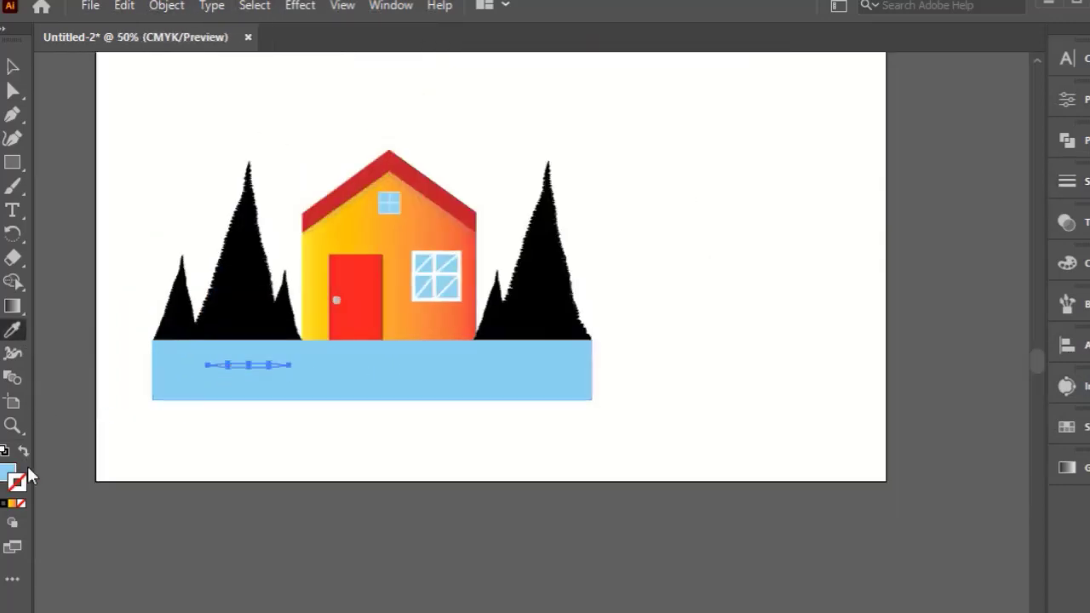
double_click(10, 470)
left_click(721, 247)
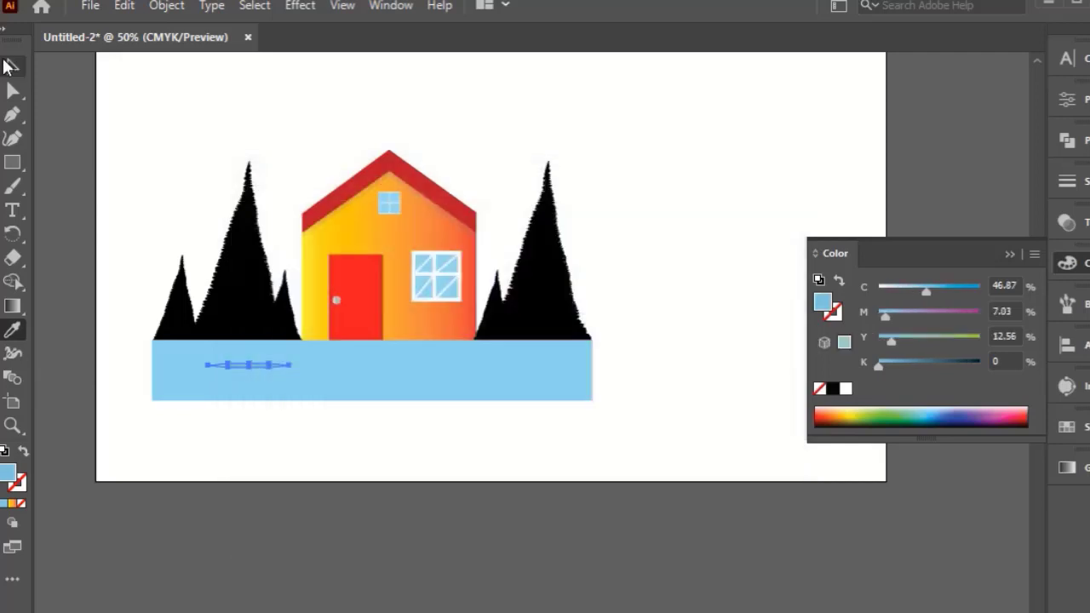
left_click(280, 455)
Widen the blue streak and distribute copies of it across the left, centre and right of the ground.
scroll(280, 455, "up", 1)
left_click(261, 404)
left_click_drag(302, 403, 367, 418)
left_click_drag(401, 460, 603, 429)
left_click(594, 501)
left_click(579, 501)
left_click_drag(308, 424, 231, 421)
scroll(195, 432, "up", 2)
scroll(311, 522, "down", 2)
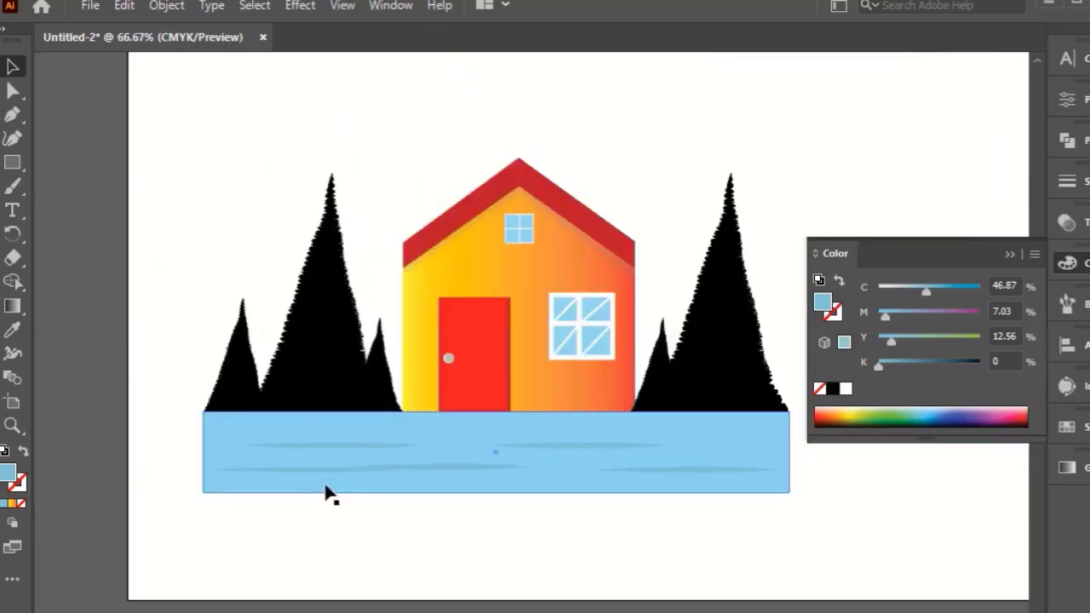
Add more streak copies near the ground's upper right, bottom centre and upper centre.
left_click_drag(687, 475, 684, 430)
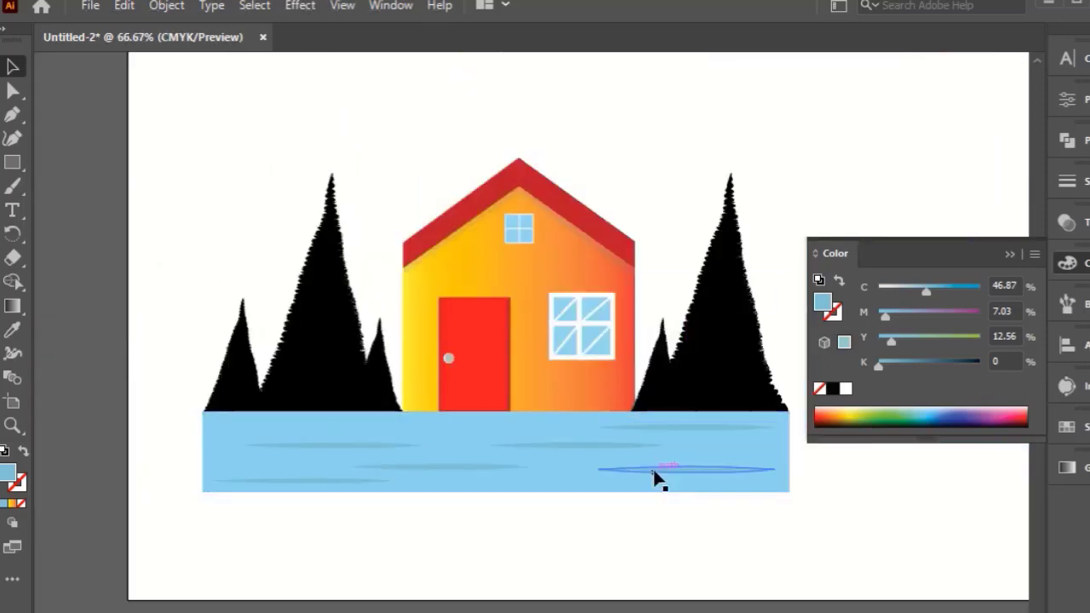
left_click_drag(656, 479, 512, 491)
left_click(555, 452)
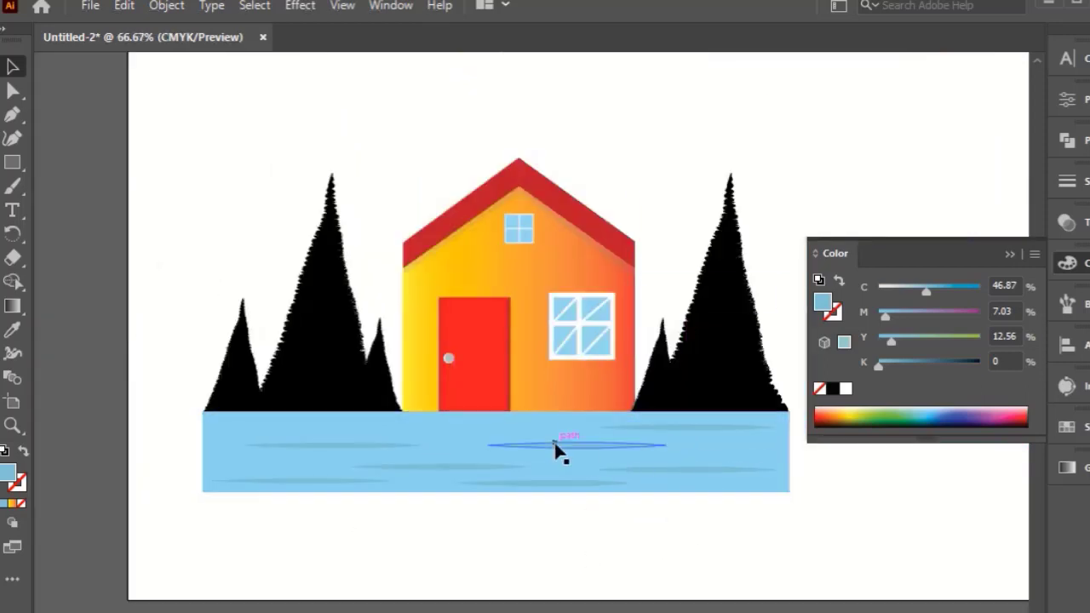
left_click_drag(555, 451, 464, 437)
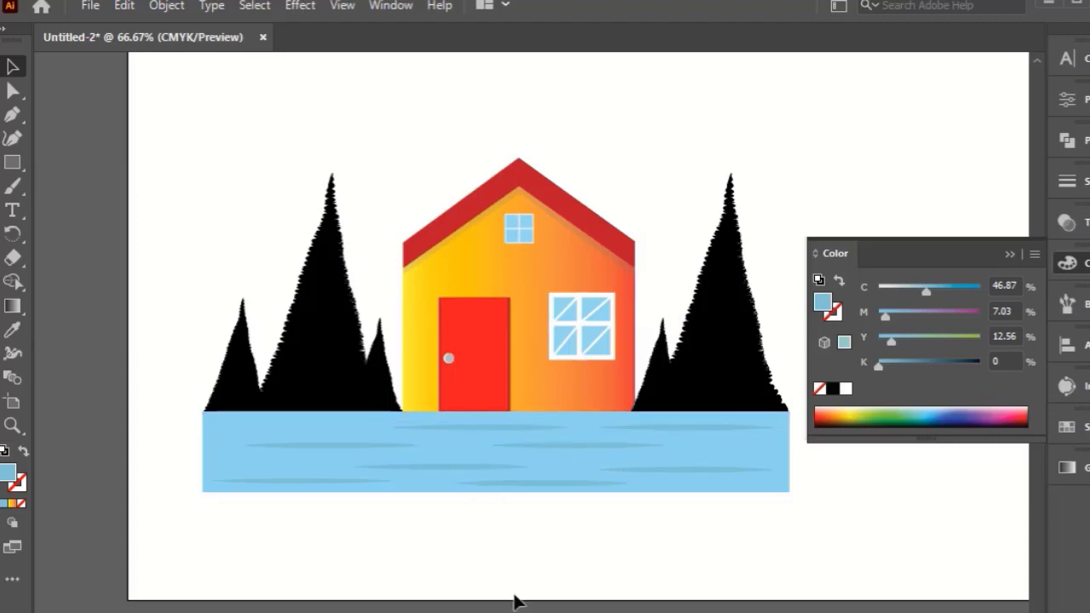
Place thin copies of the upper-centre streak in the gaps at the ground's right, middle and upper left.
scroll(486, 438, "up", 5)
scroll(440, 457, "down", 5)
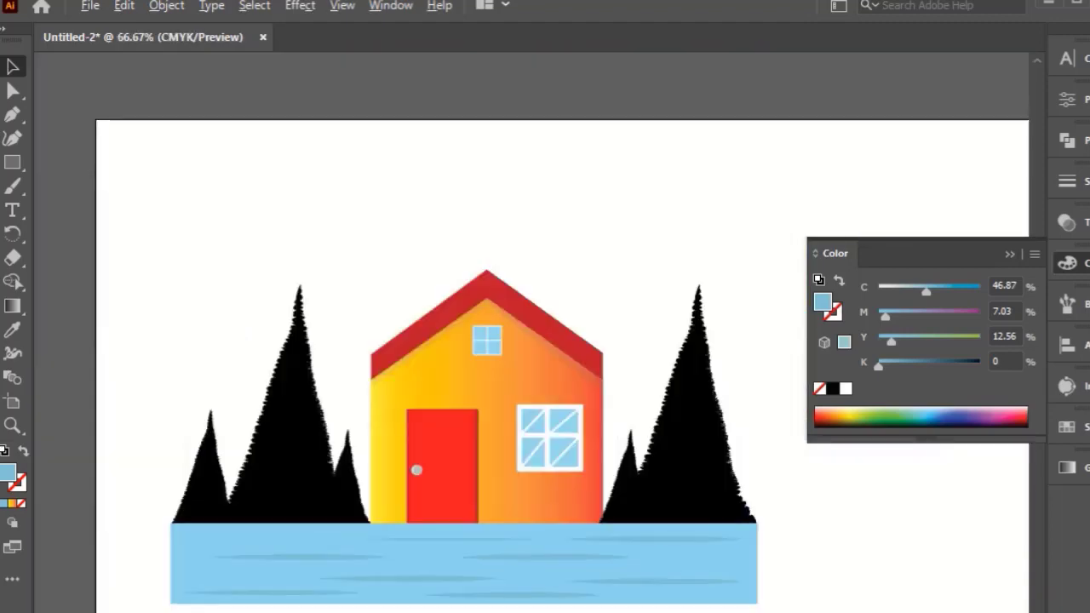
scroll(479, 448, "down", 3)
left_click_drag(480, 448, 707, 492)
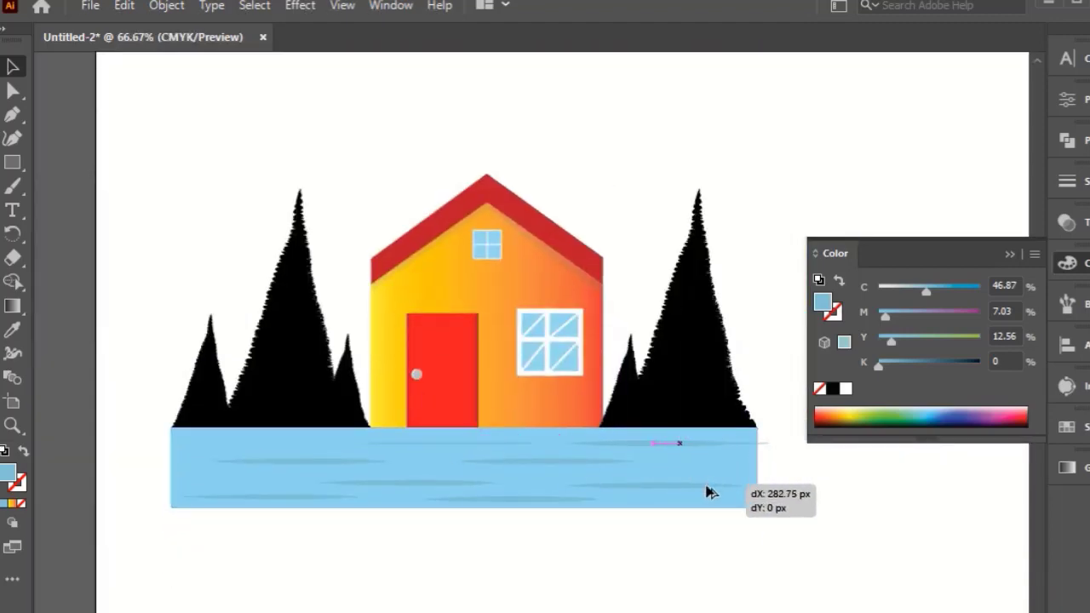
left_click_drag(712, 535, 449, 485)
left_click_drag(288, 475, 257, 445)
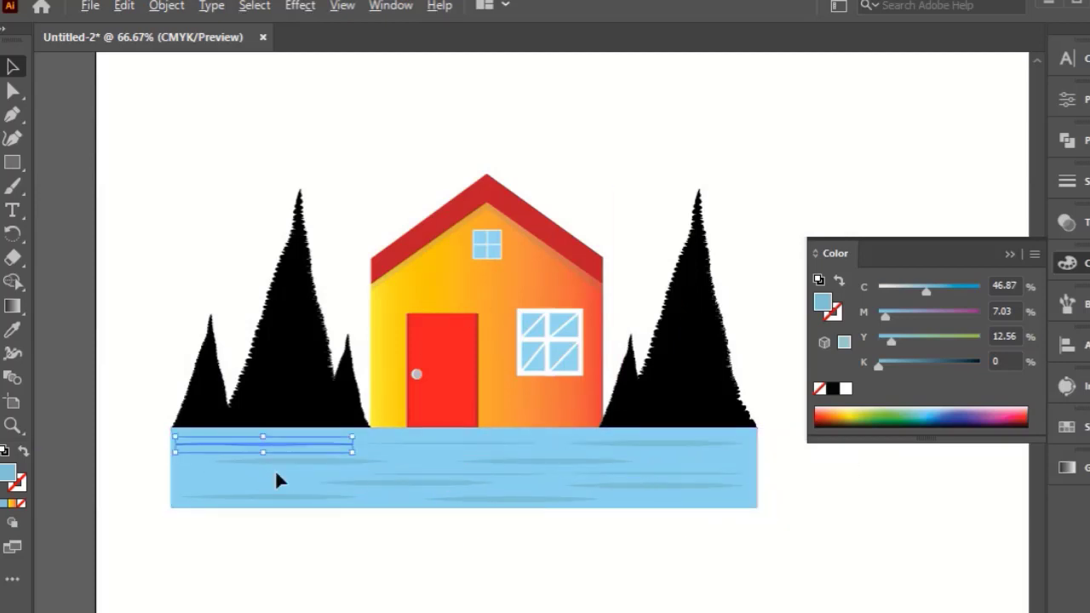
Add further thin streak copies in the remaining gaps on the ground's left side and right end.
left_click(351, 597)
left_click_drag(460, 447, 268, 475)
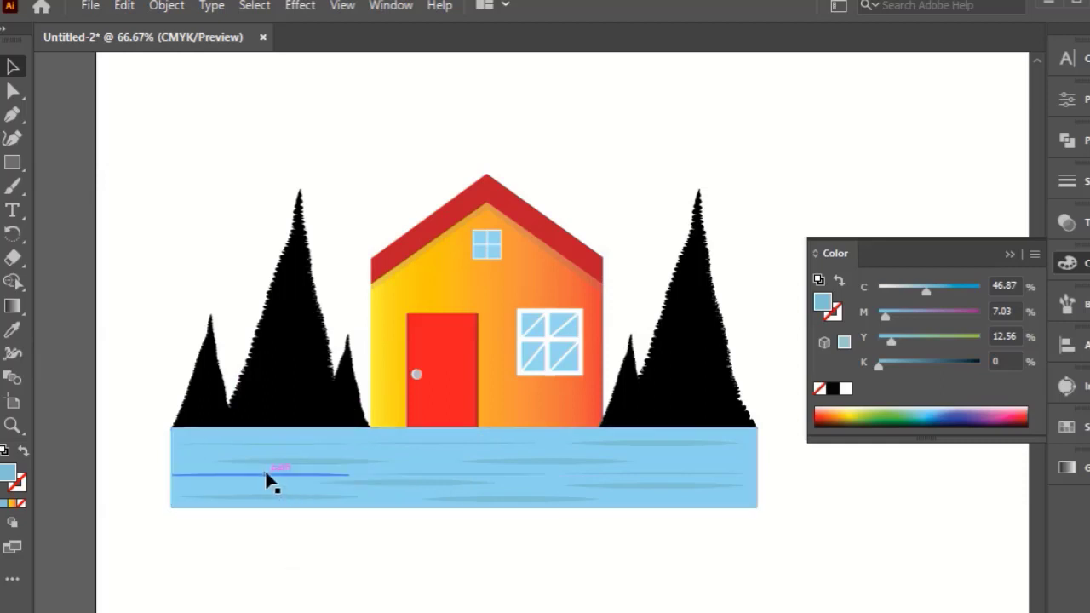
left_click(281, 476)
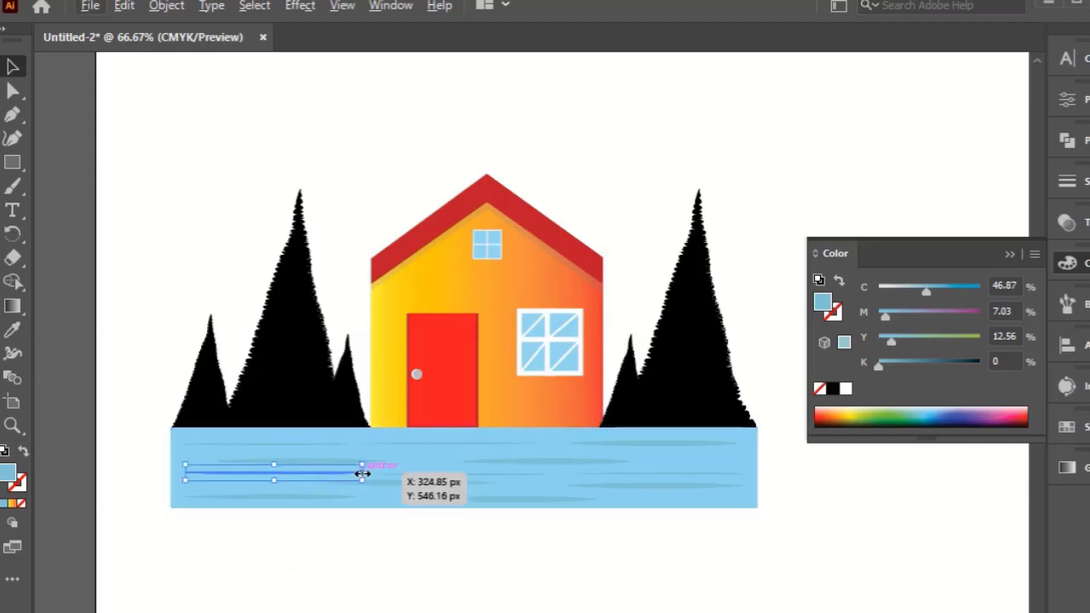
left_click_drag(362, 474, 598, 478)
key("ctrl+z")
left_click_drag(294, 480, 694, 502)
left_click(734, 516)
scroll(724, 555, "up", 1)
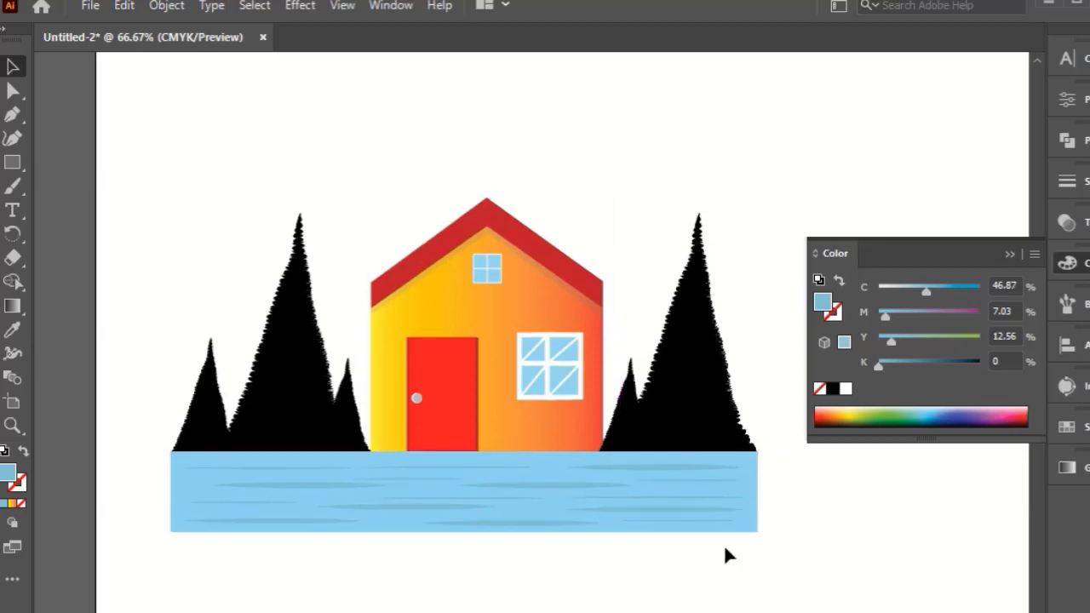
Enlarge and position the whole artwork so the ground rests on the artboard's bottom edge and spans its full width.
scroll(299, 430, "down", 2)
key("ctrl+a")
right_click(468, 449)
left_click(518, 600)
left_click_drag(442, 455, 494, 455)
left_click_drag(580, 475, 679, 534)
left_click_drag(604, 500, 624, 501)
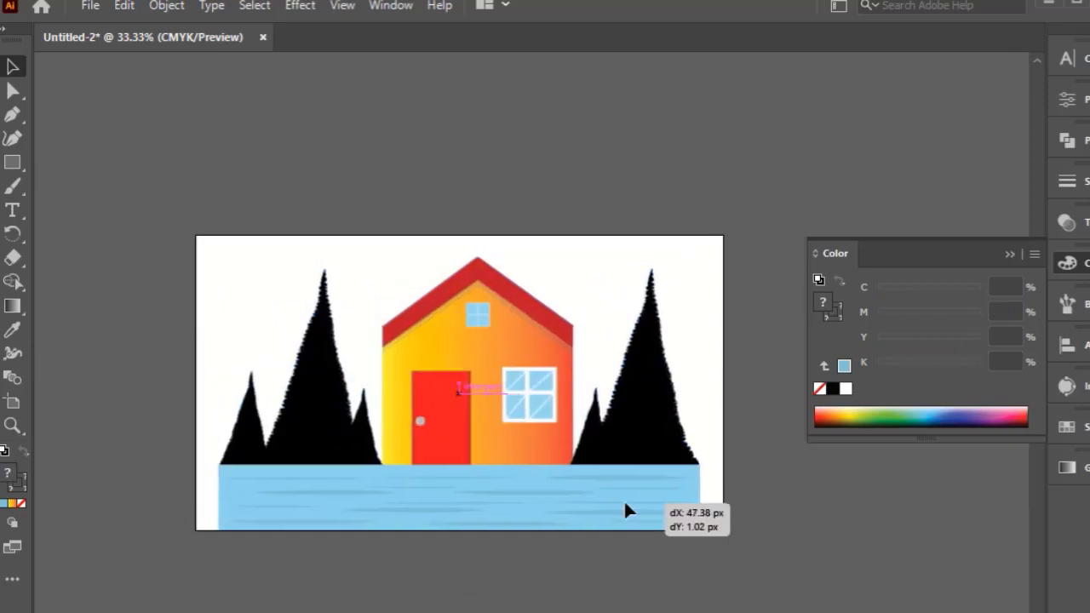
left_click_drag(699, 393, 720, 397)
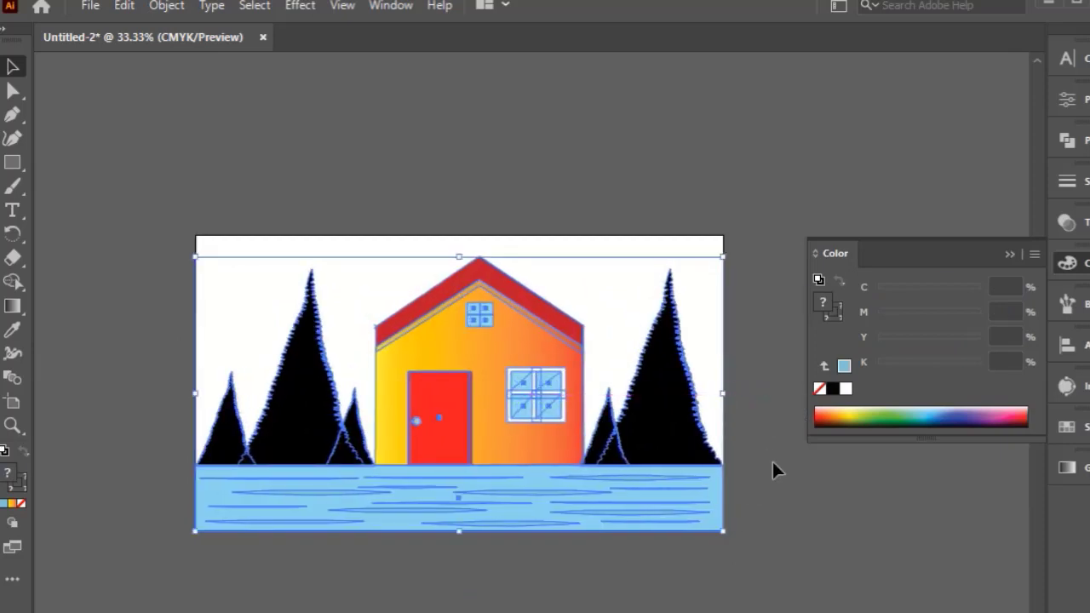
Draw a full-width rectangle covering the artboard from its upper edge down to the top of the ground.
left_click(673, 588)
scroll(520, 586, "up", 1)
scroll(518, 583, "down", 1)
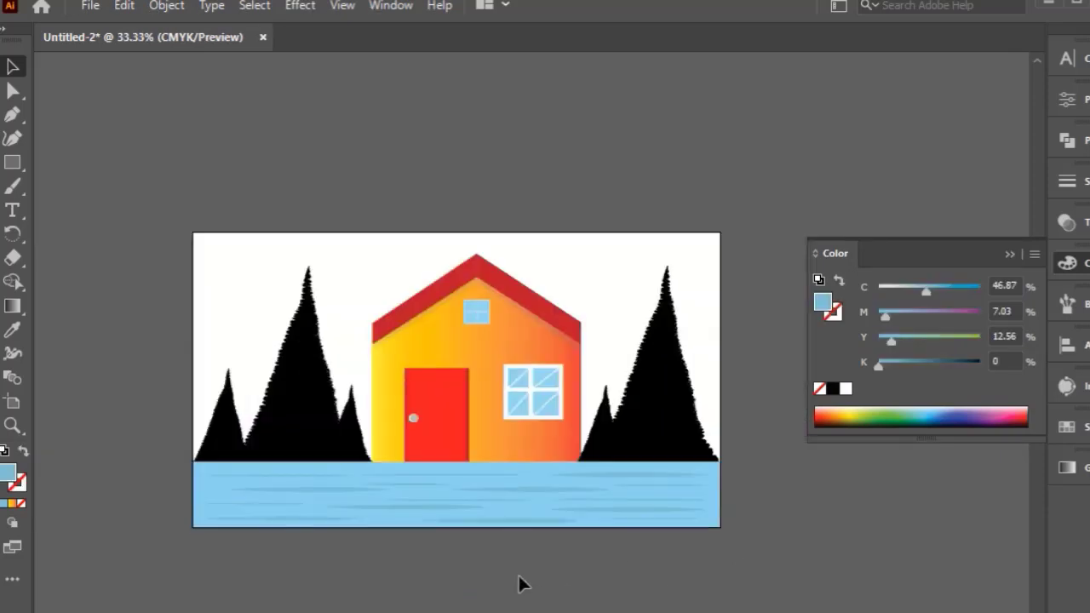
scroll(522, 584, "up", 1)
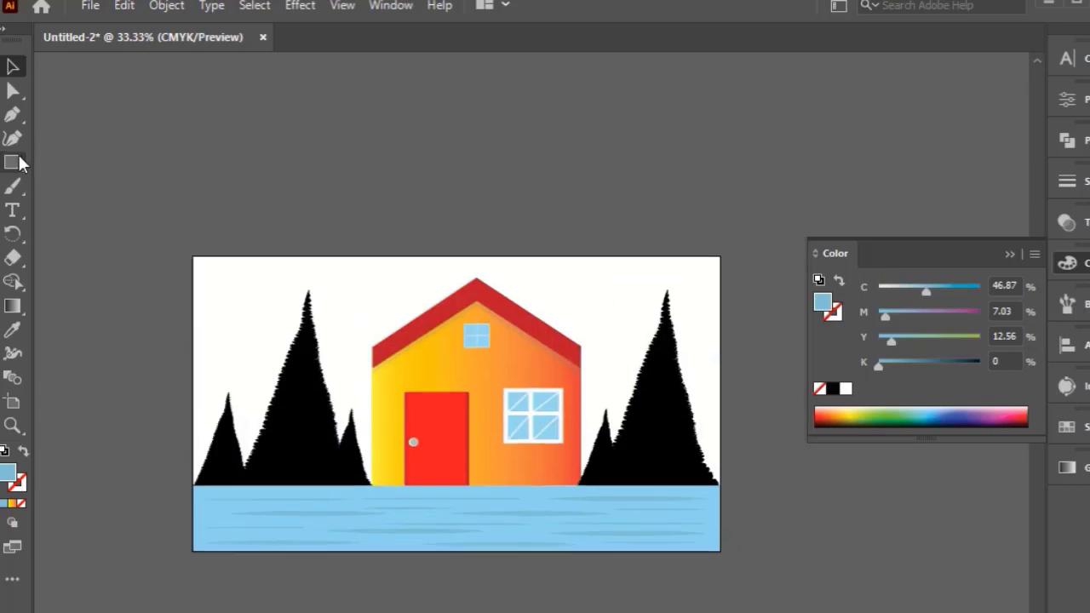
mouse_move(192, 255)
left_mouse_down()
mouse_move(672, 486)
mouse_move(721, 486)
left_mouse_up()
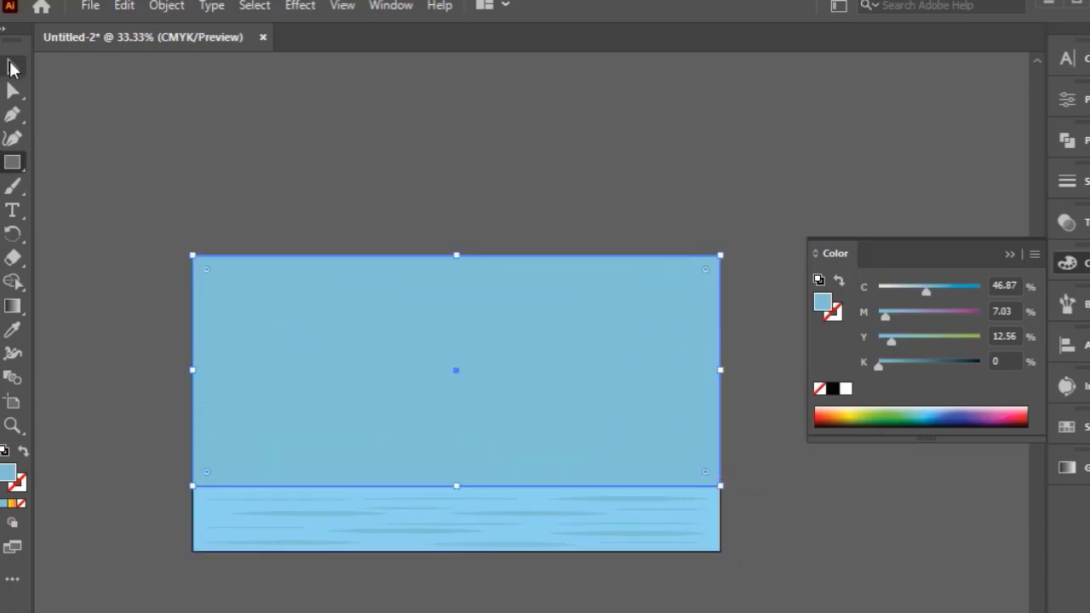
Fill the new sky rectangle with solid light orange and send it behind all the other artwork.
left_click(1080, 419)
left_click(1014, 479)
left_click(1008, 419)
key("ctrl+shift+bracketleft")
left_click(922, 339)
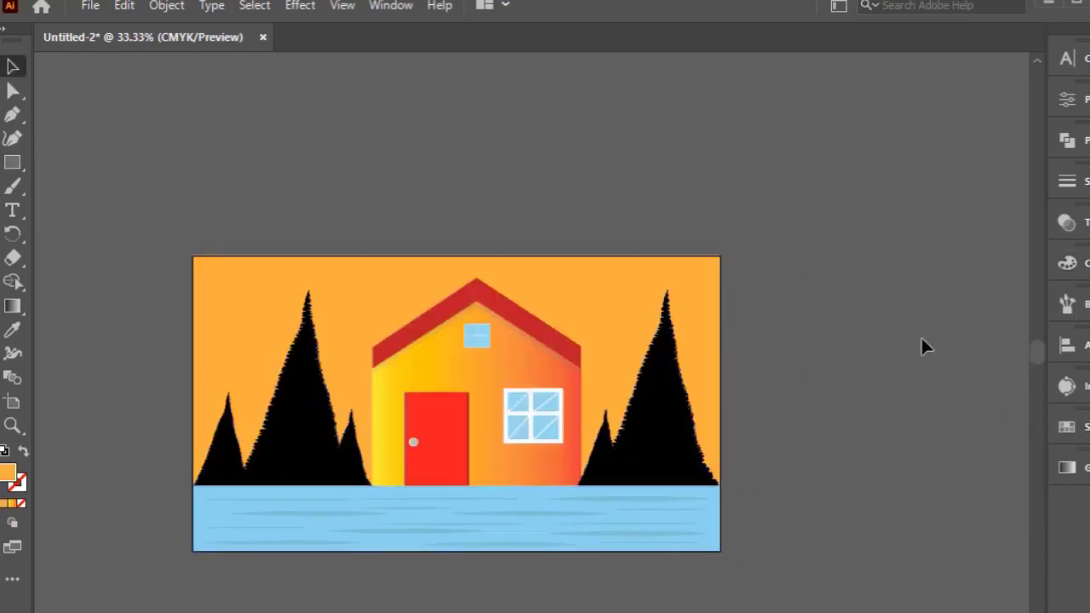
Draw a small sun circle in the sky's upper left corner and fill it with a vertical yellow-to-red linear gradient.
scroll(922, 339, "down", 1)
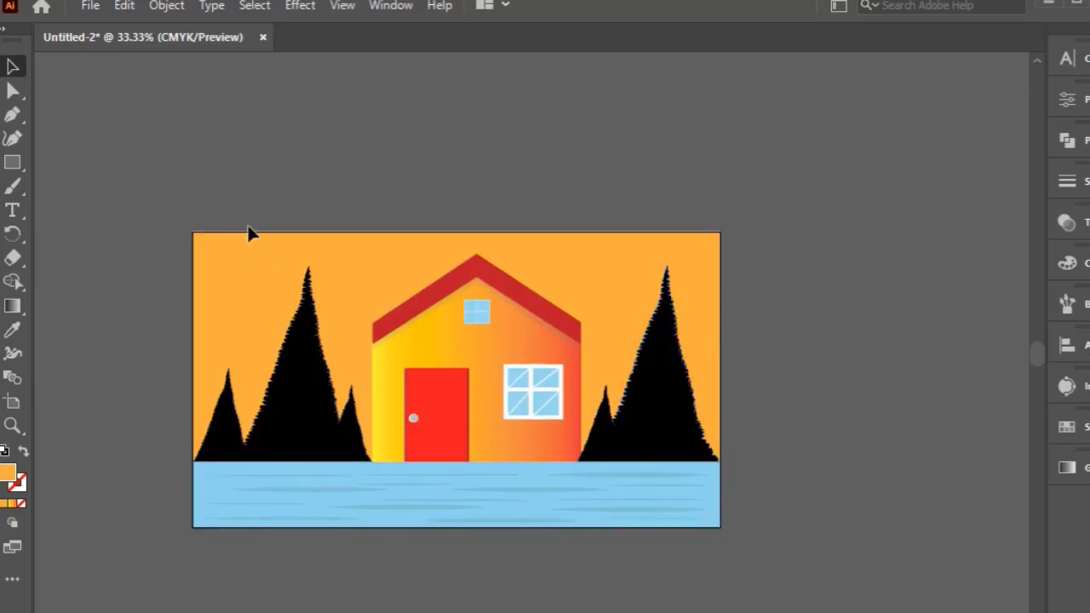
left_click_drag(13, 162, 86, 183)
mouse_move(235, 277)
left_mouse_down()
mouse_move(270, 312)
mouse_move(249, 284)
left_mouse_up()
key("period")
key("v")
left_click(64, 108)
left_click_drag(285, 249, 231, 296)
key("ctrl+equal")
left_click(13, 66)
scroll(214, 153, "down", 2)
scroll(298, 434, "up", 2)
scroll(229, 292, "up", 2)
left_click(259, 169)
Nudge the sun slightly up and to the right within the sky's corner and deselect it.
scroll(259, 170, "down", 1)
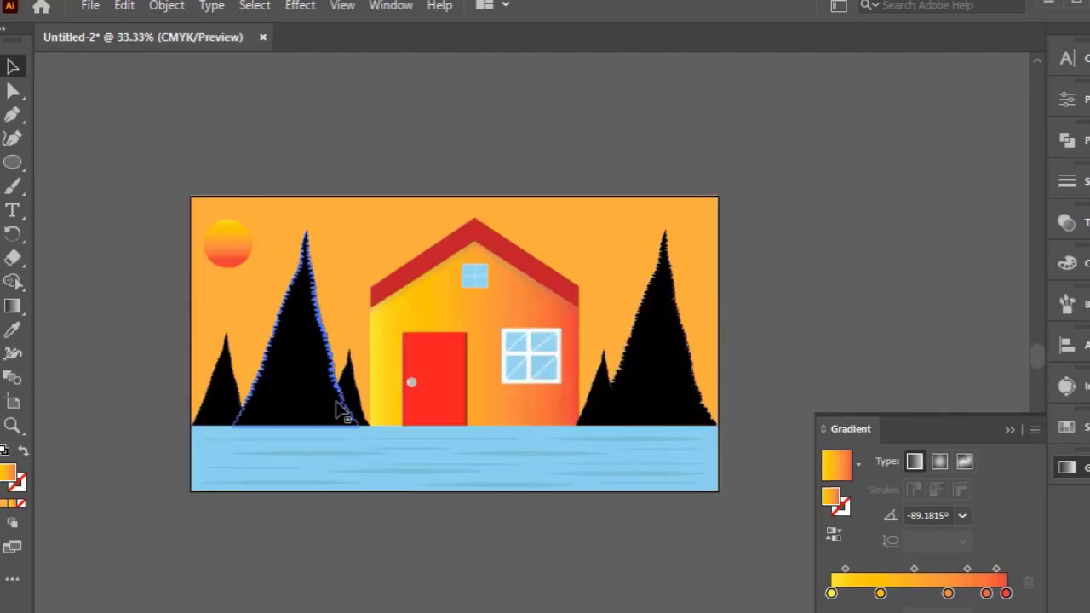
left_click_drag(606, 572, 565, 562)
left_click_drag(173, 220, 177, 218)
left_click(373, 537)
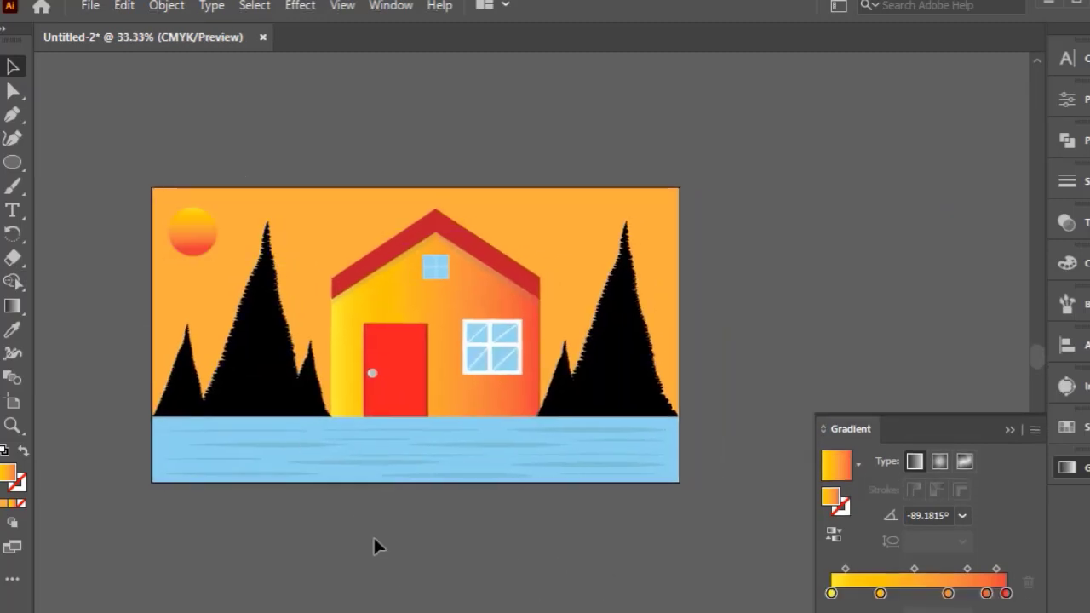